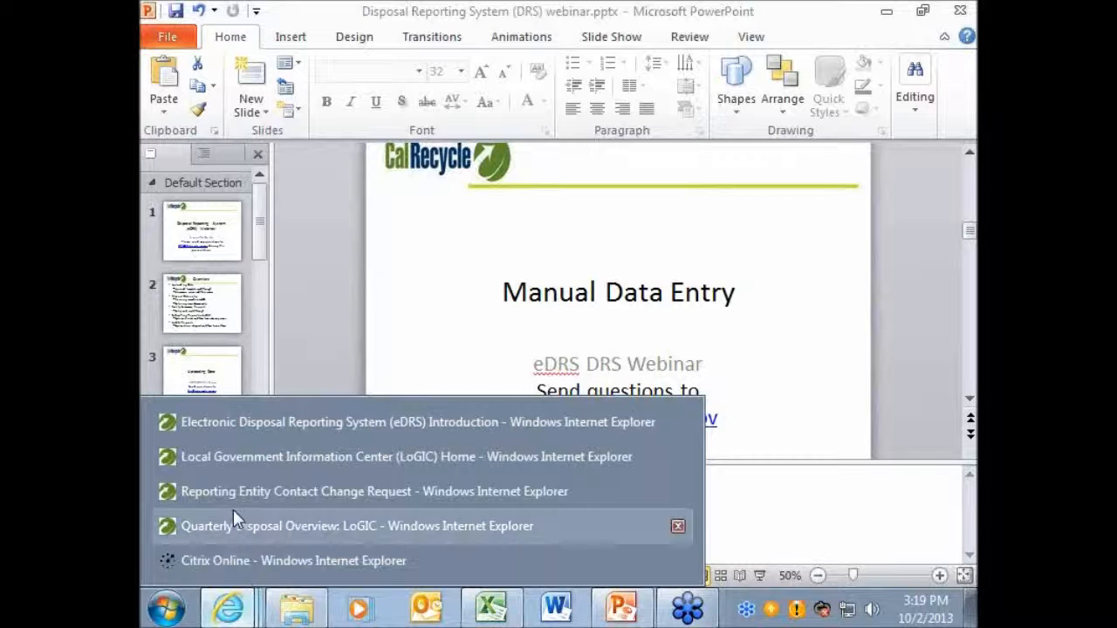
- Switch to the Quarterly Disposal Overview in Internet Explorer and delete the Sacramento Unincorporated record from the instate solid waste disposal records
left_click(250, 526)
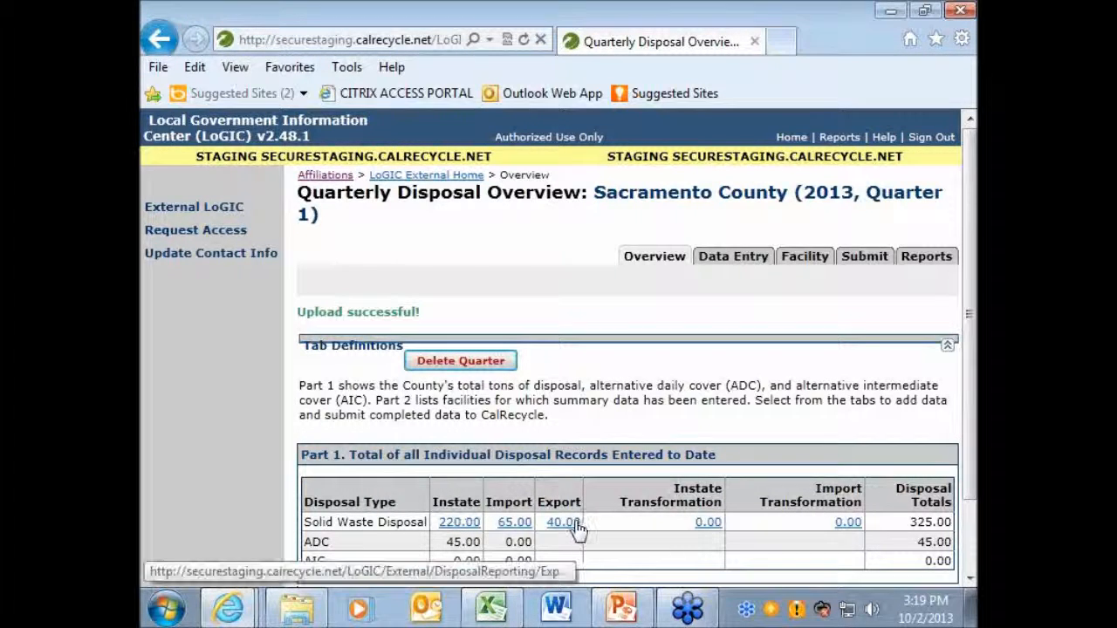
left_click(445, 526)
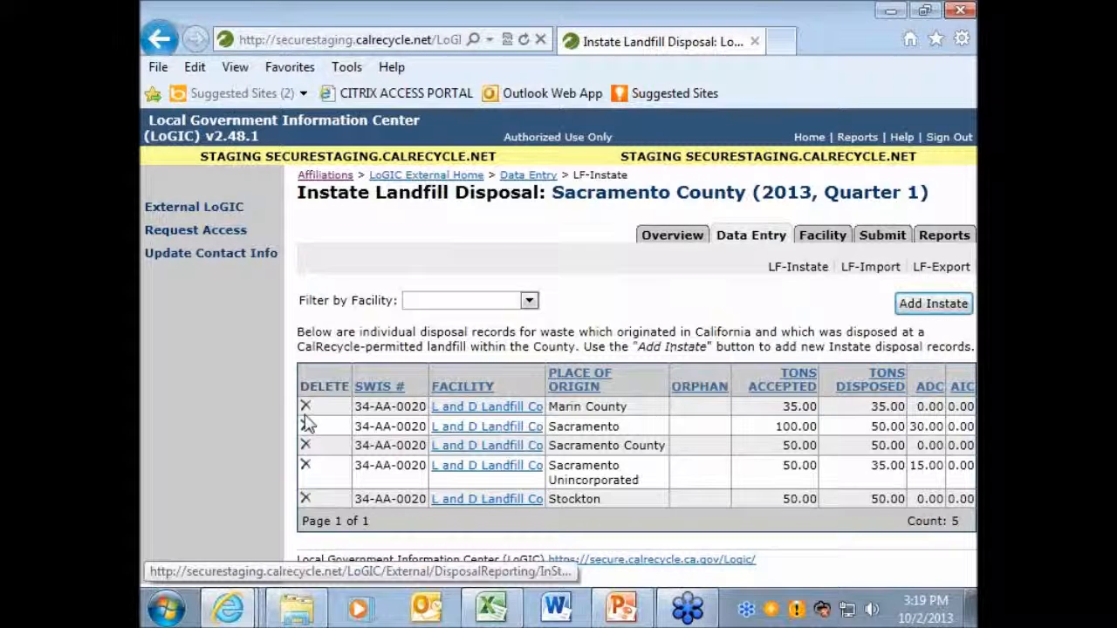
left_click(306, 467)
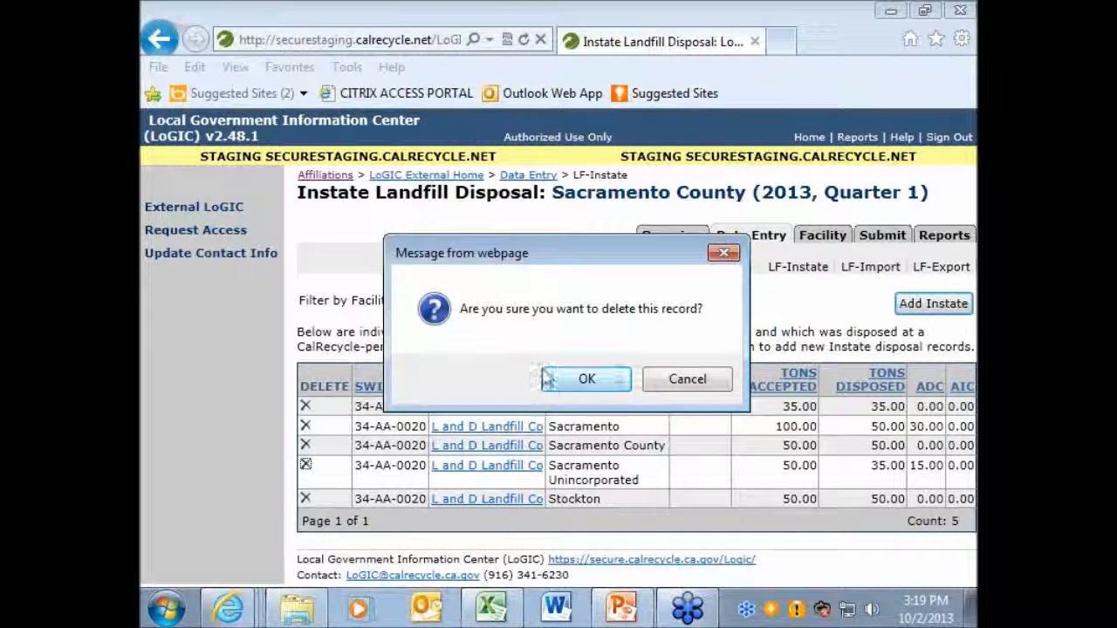
left_click(570, 384)
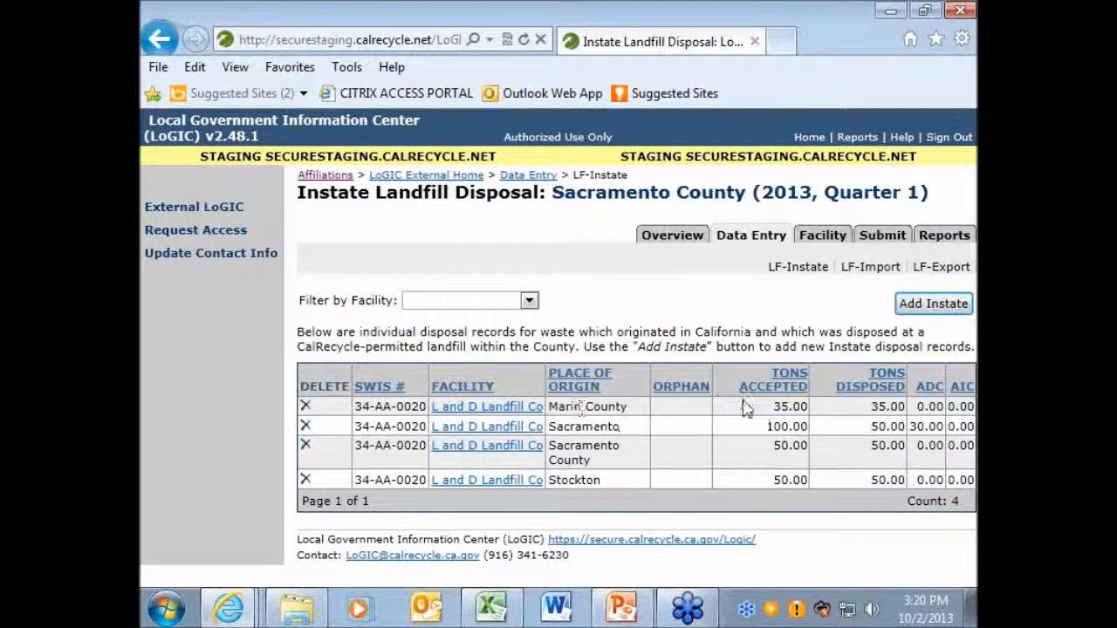
- Edit the Marin County instate disposal record, set Total Tons Accepted to 45, and save it
left_click(500, 408)
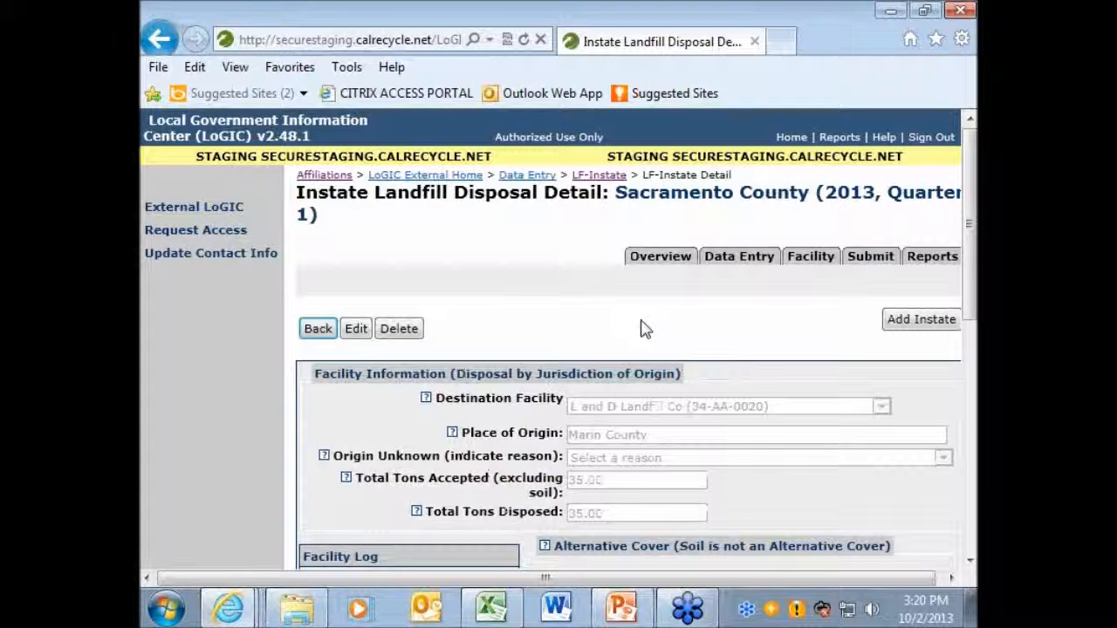
scroll(646, 329, "down", 3)
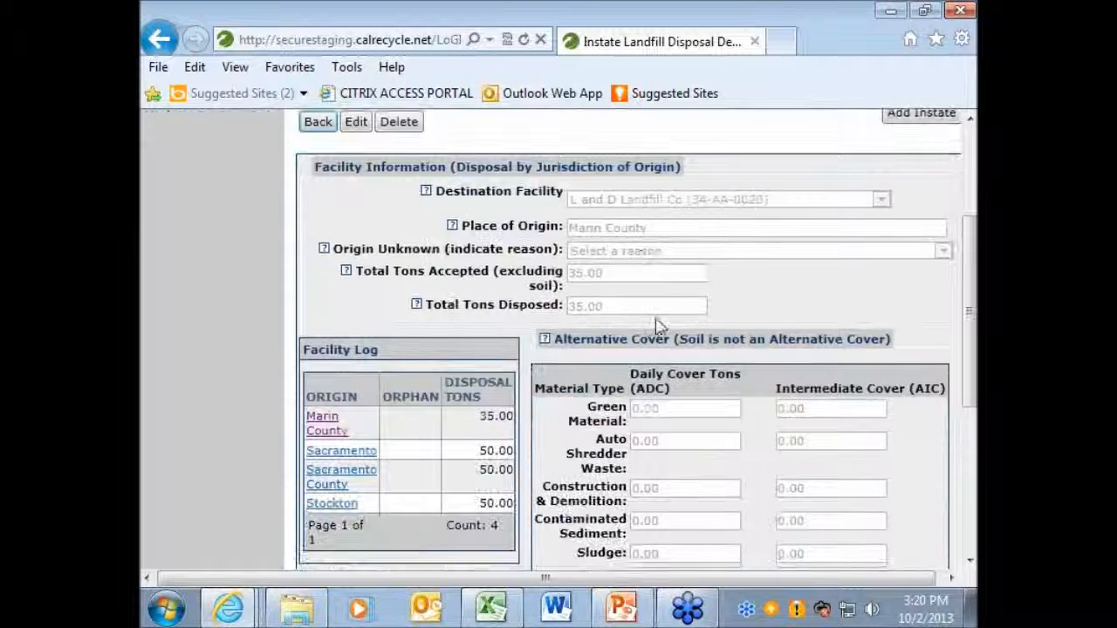
left_click(355, 126)
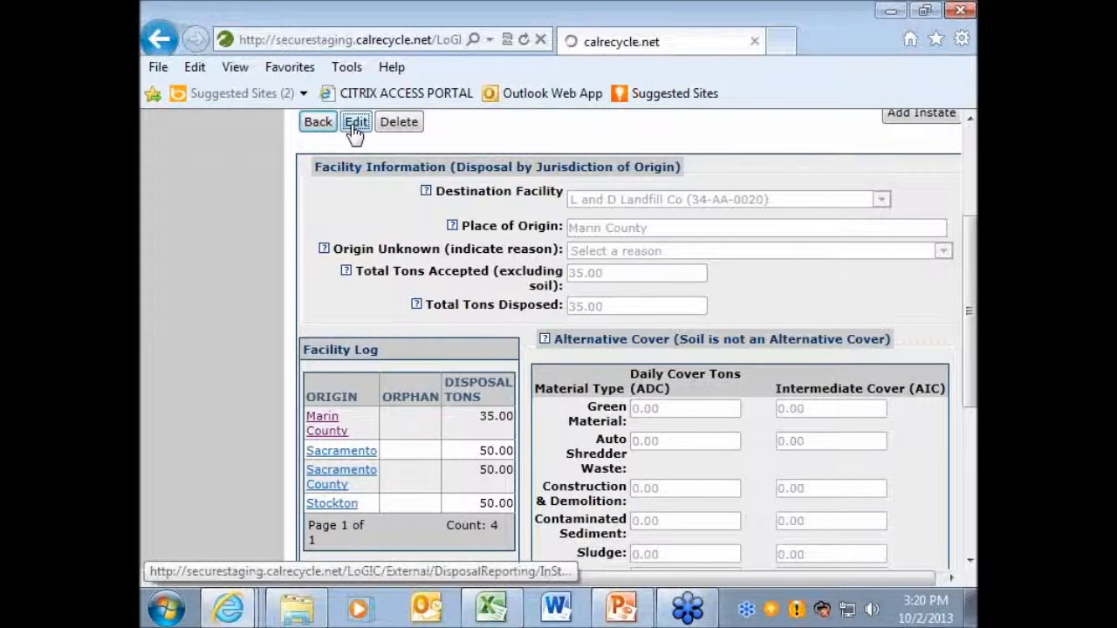
scroll(576, 343, "down", 3)
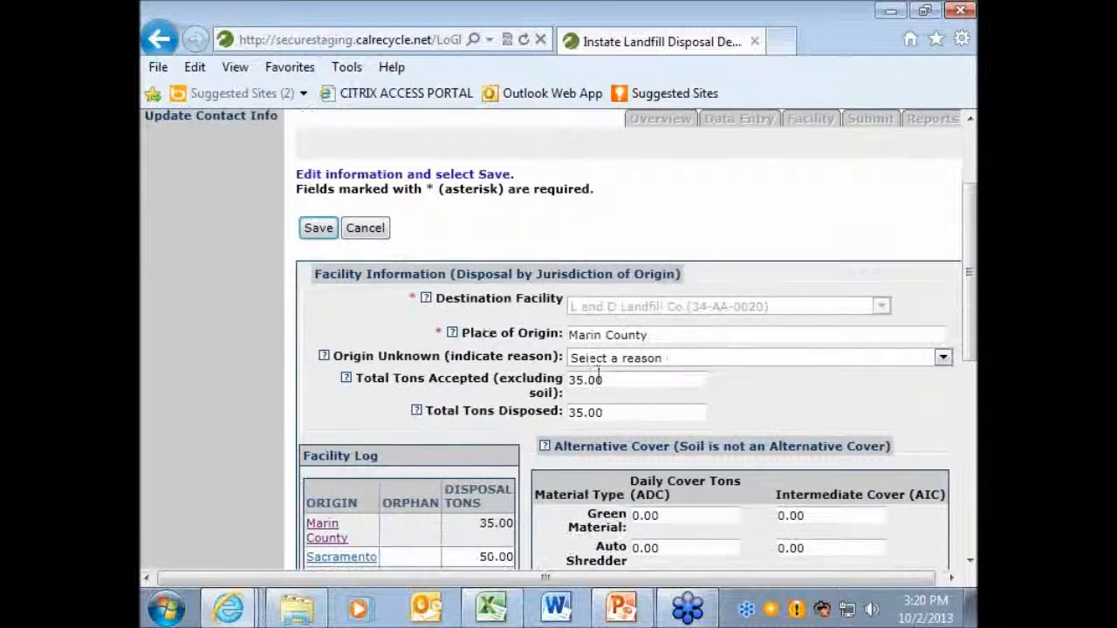
left_click_drag(706, 379, 565, 381)
type("45")
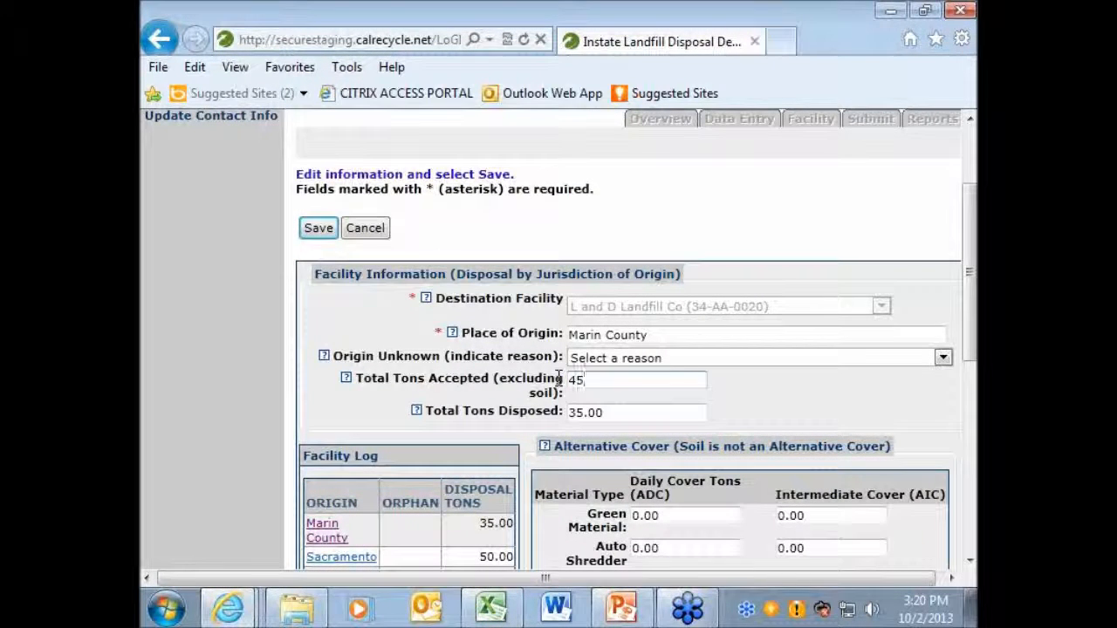
left_click(319, 230)
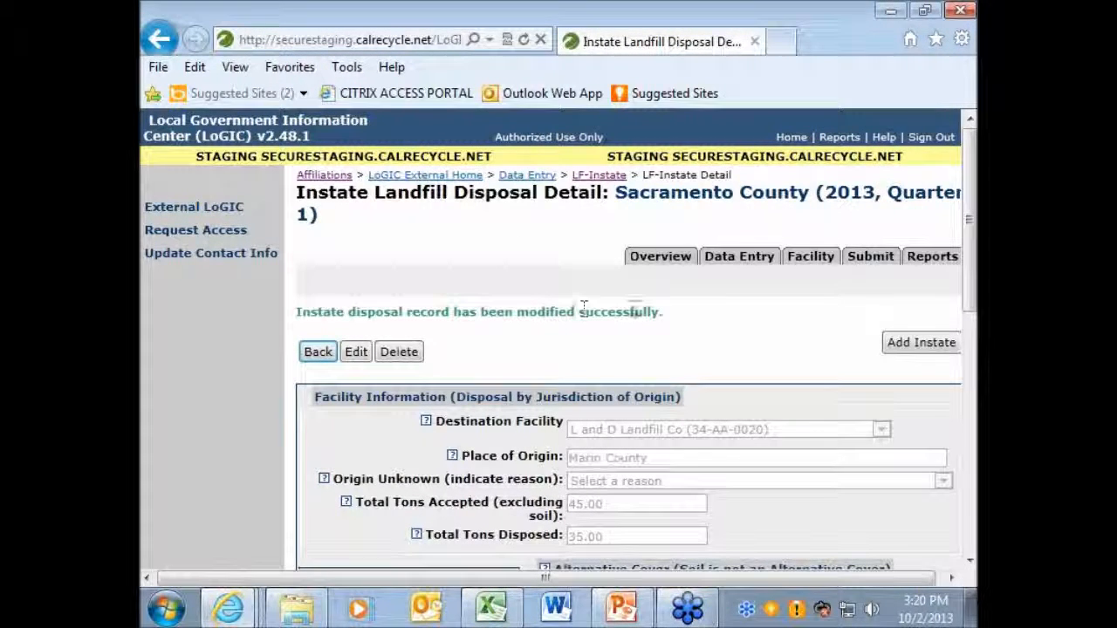
- Delete all disposal records for Sacramento County's 2013 Quarter 1 from the quarterly overview
left_click(657, 258)
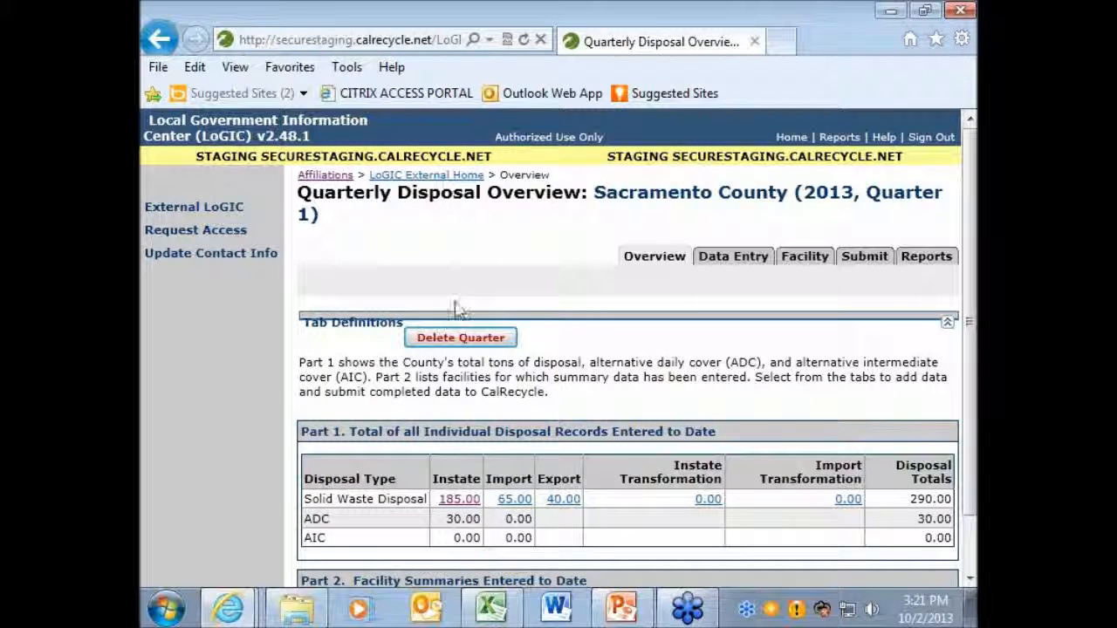
left_click(463, 338)
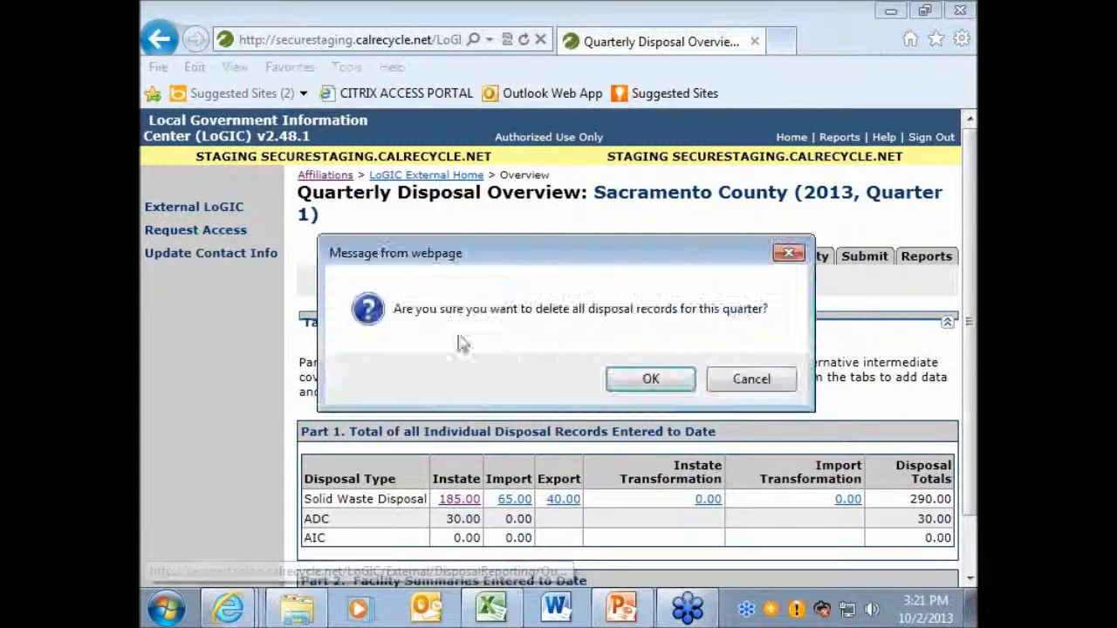
left_click(644, 382)
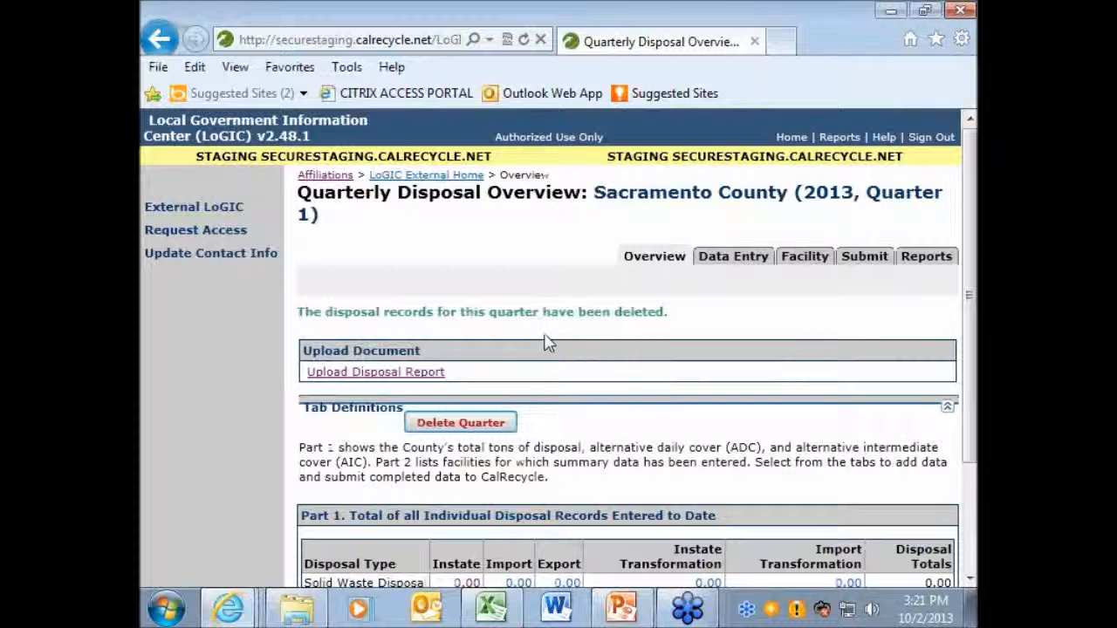
- Start a new instate landfill disposal record for Sacramento County, 2013 Quarter 1
scroll(548, 341, "down", 3)
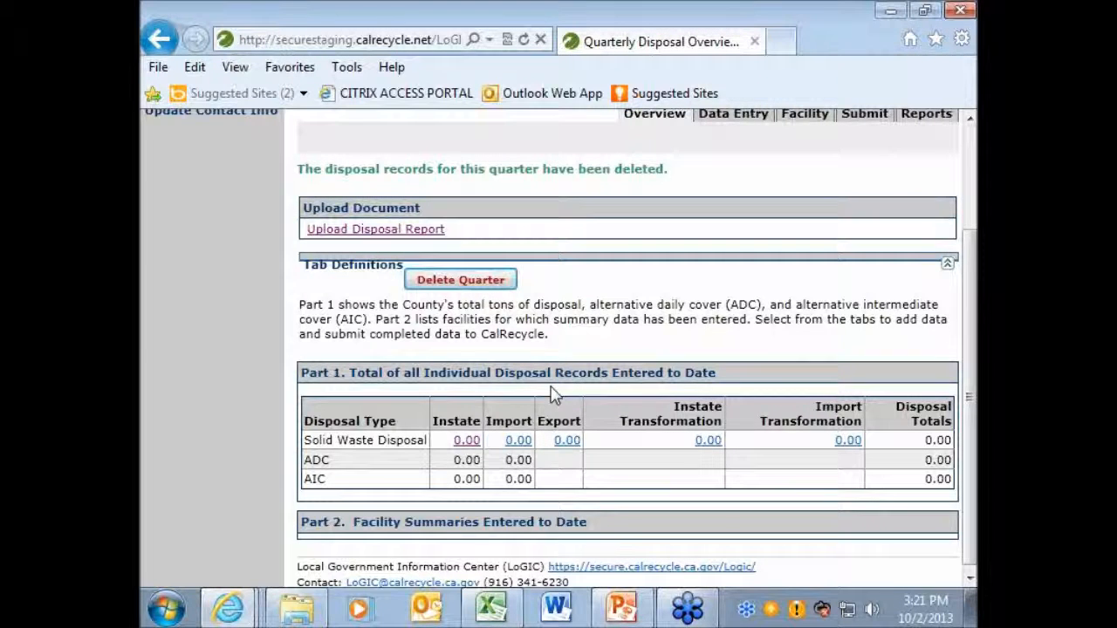
scroll(523, 405, "up", 2)
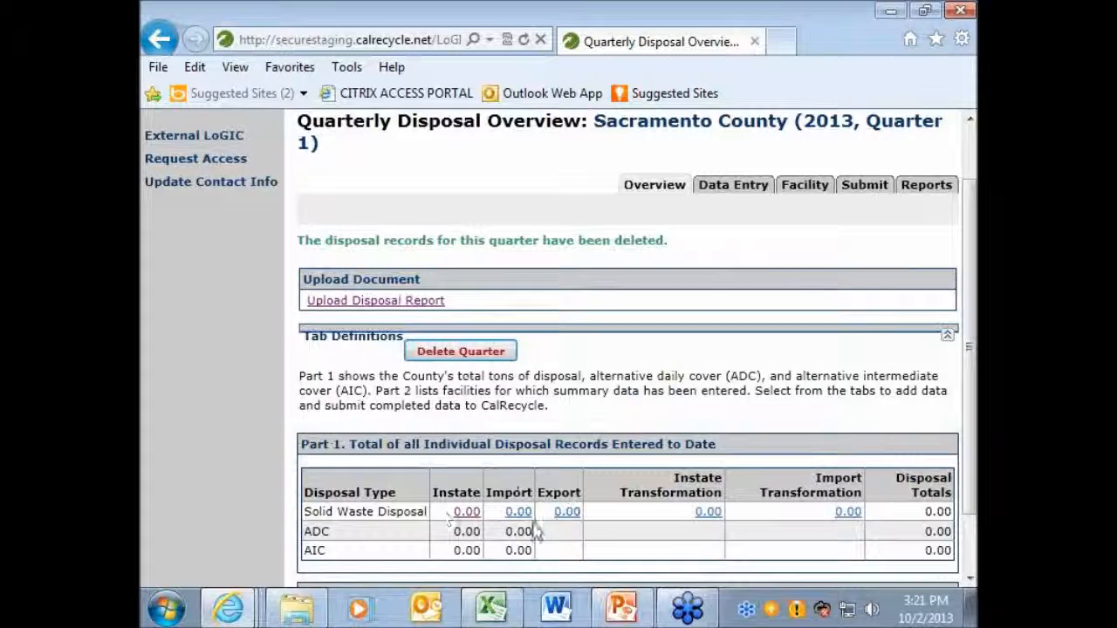
mouse_move(718, 197)
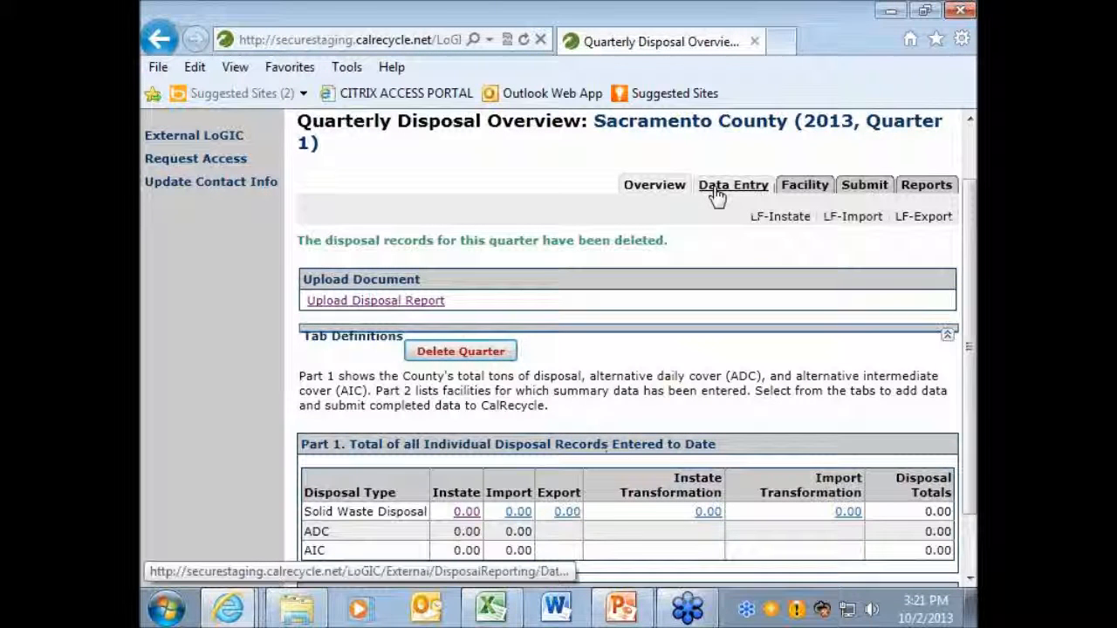
left_click(792, 220)
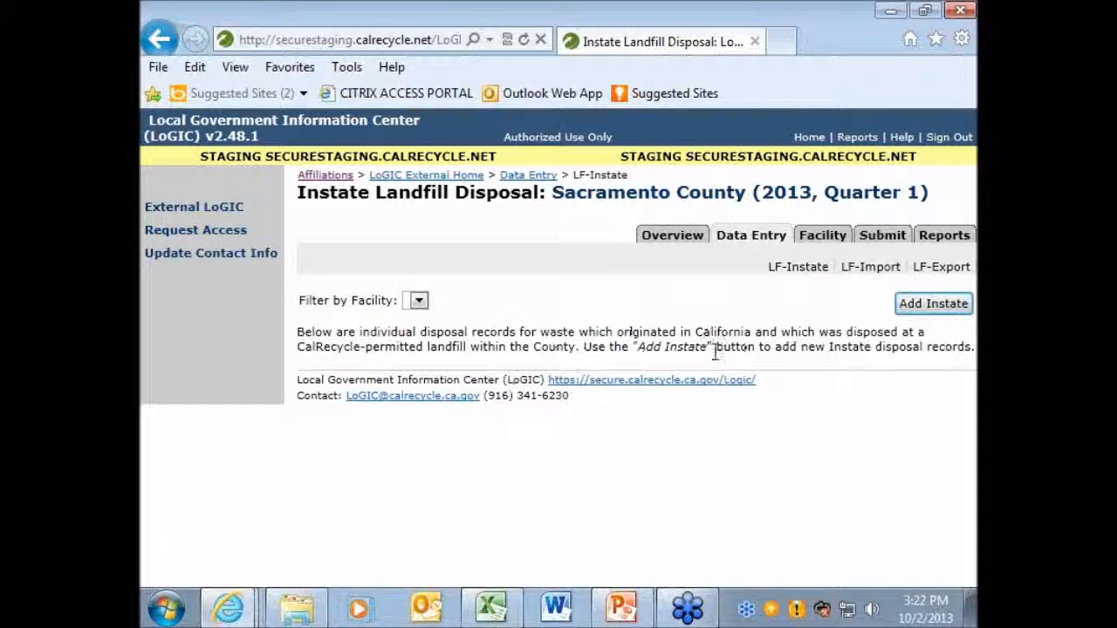
left_click(920, 305)
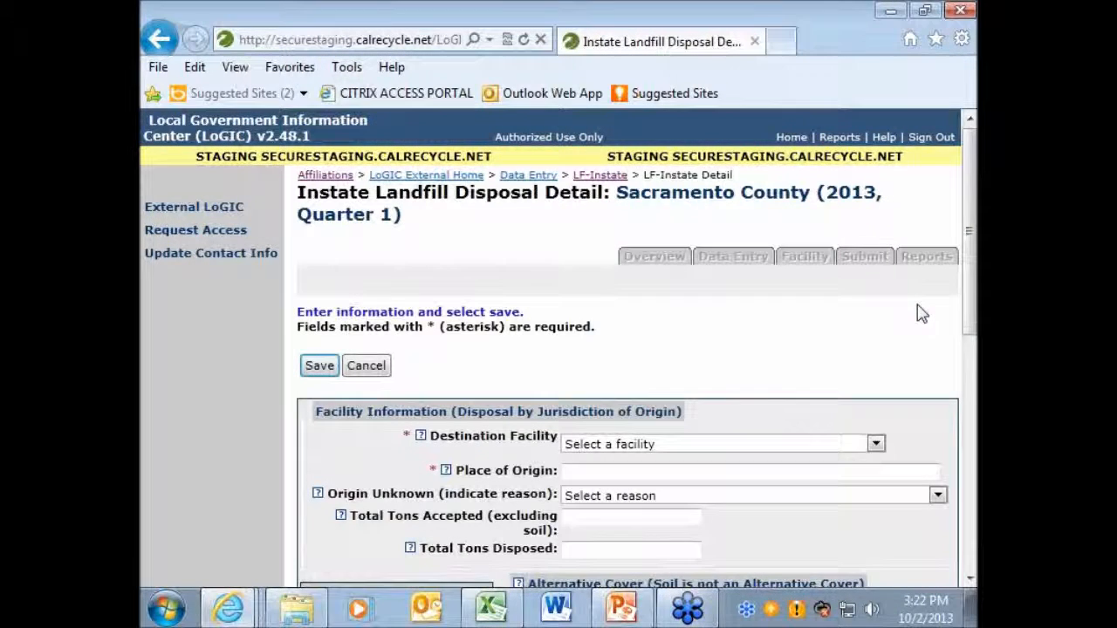
- Check the Destination Facility and Place of Origin help hints, and set the destination facility to L and D Landfill Co (34-AA-0020)
scroll(710, 318, "down", 2)
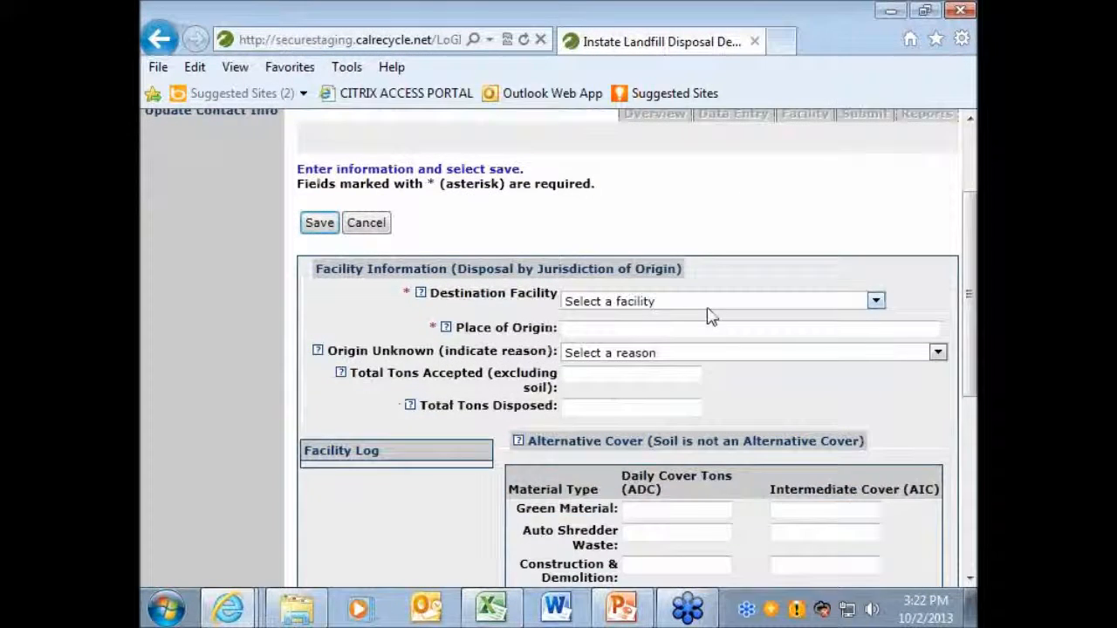
scroll(711, 318, "down", 1)
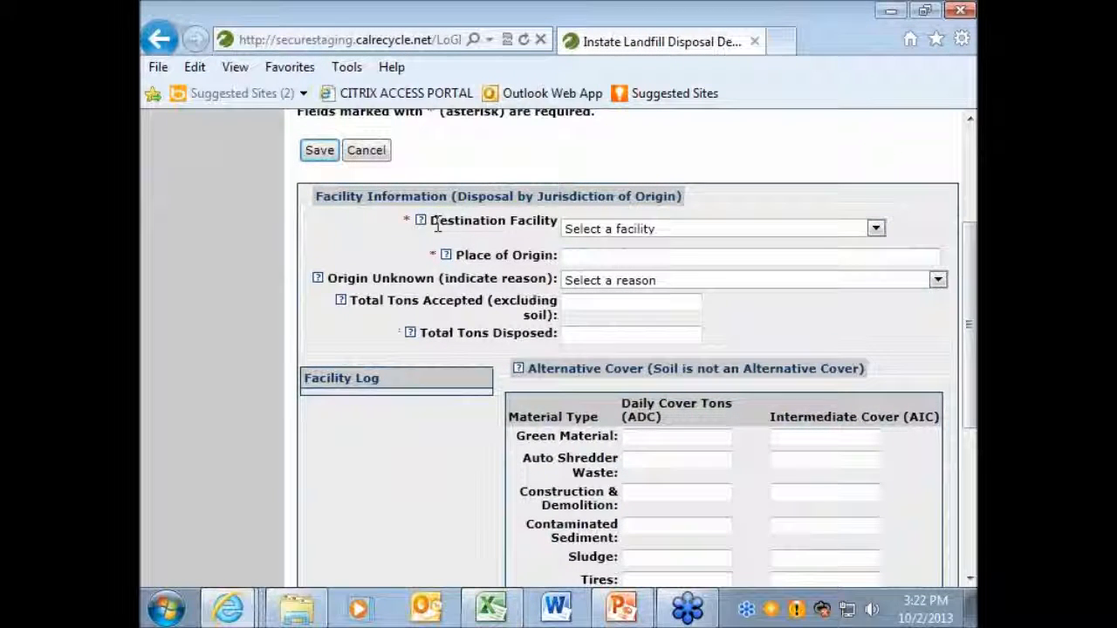
mouse_move(423, 225)
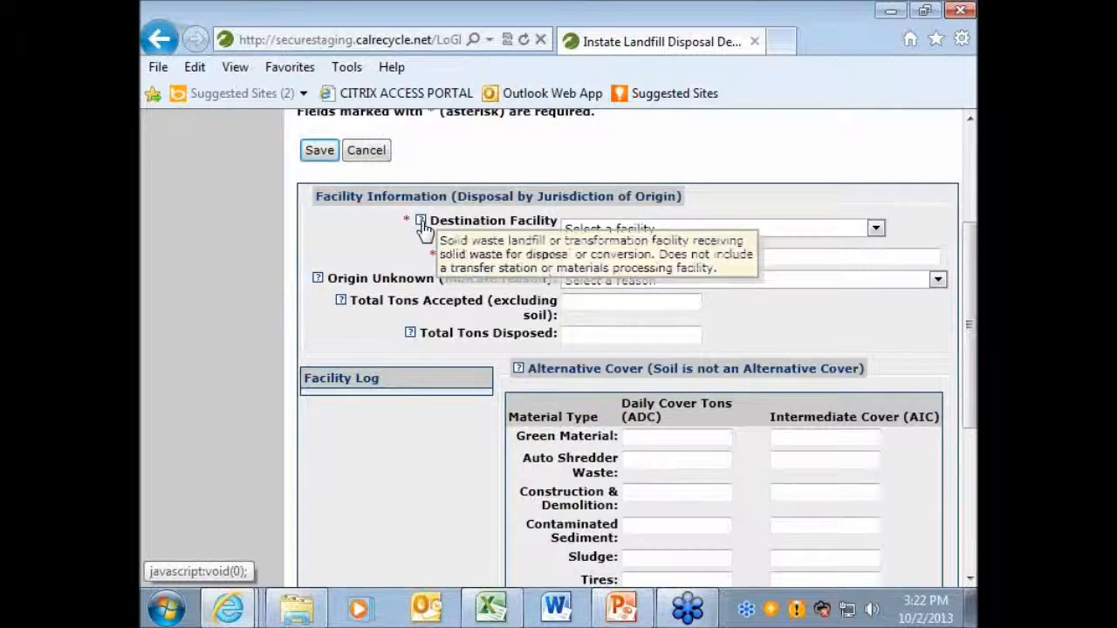
mouse_move(445, 258)
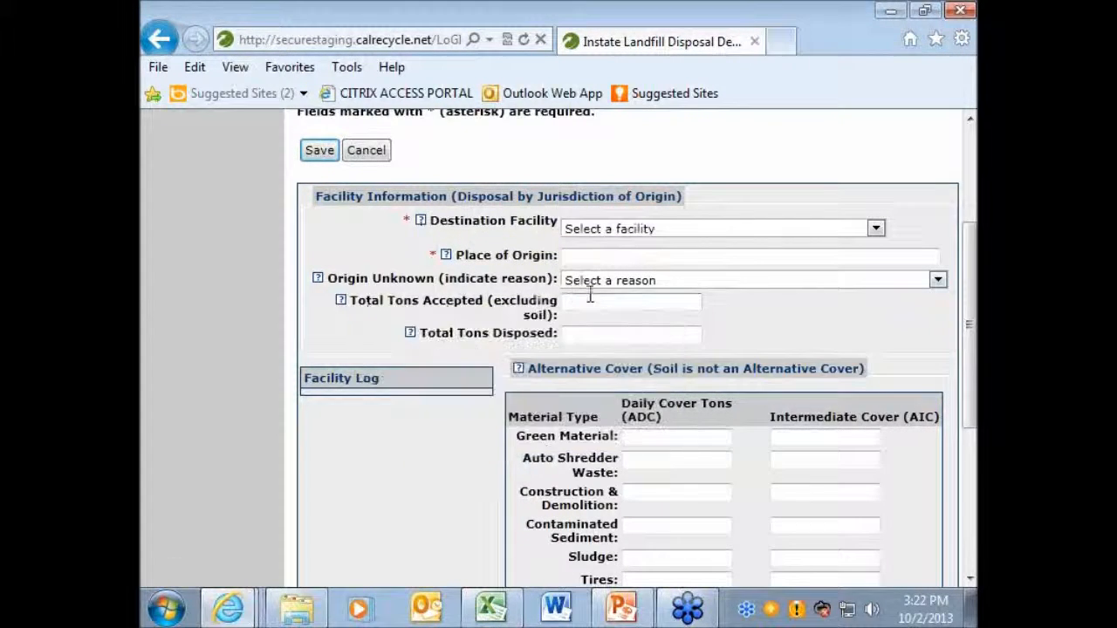
left_click(641, 232)
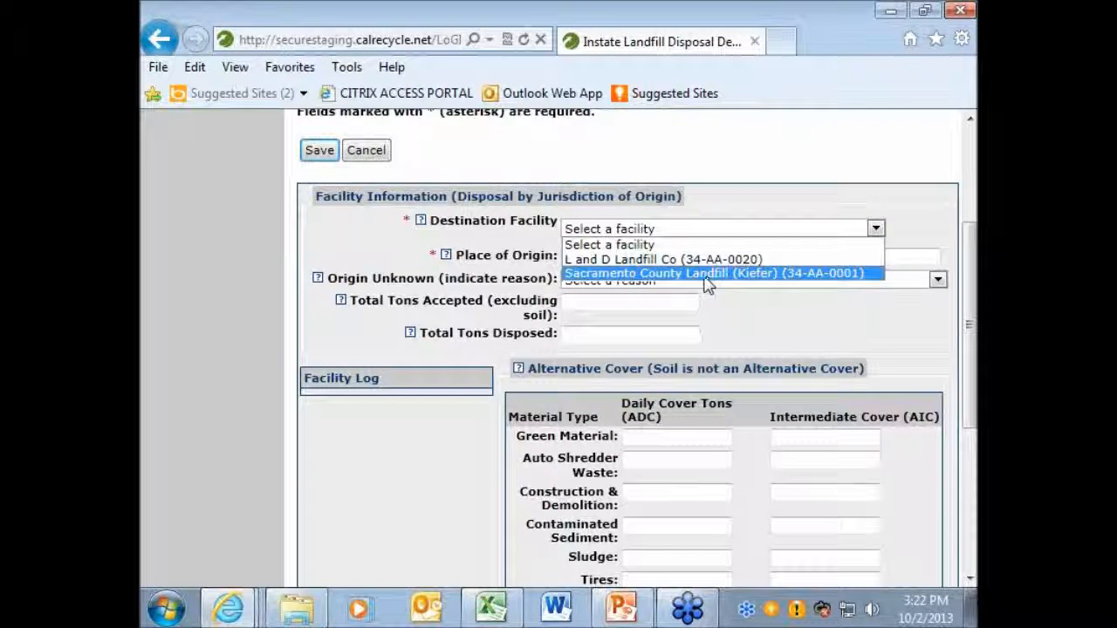
left_click(752, 261)
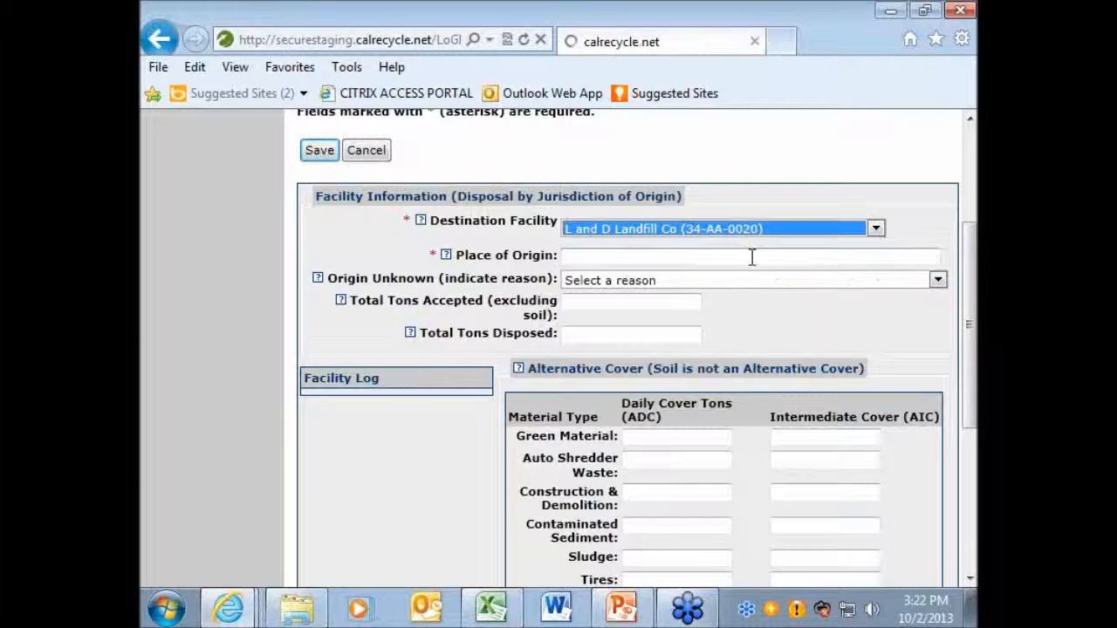
- Set the new record's Place of Origin to the suggested entry Santa Rosa, Sonoma County
scroll(521, 263, "down", 1)
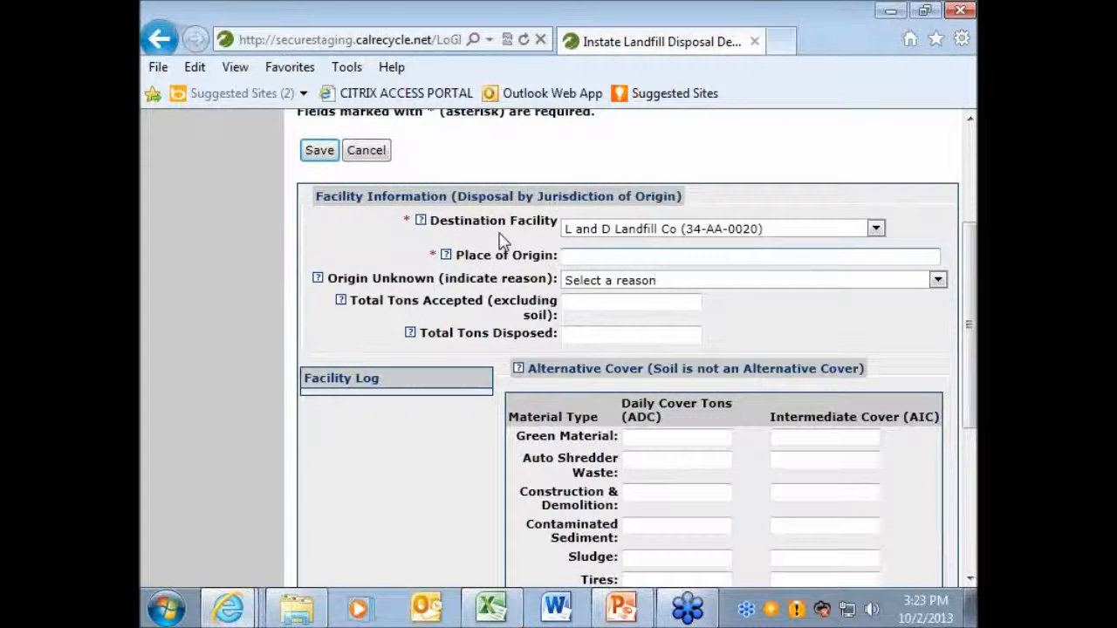
type("Sa")
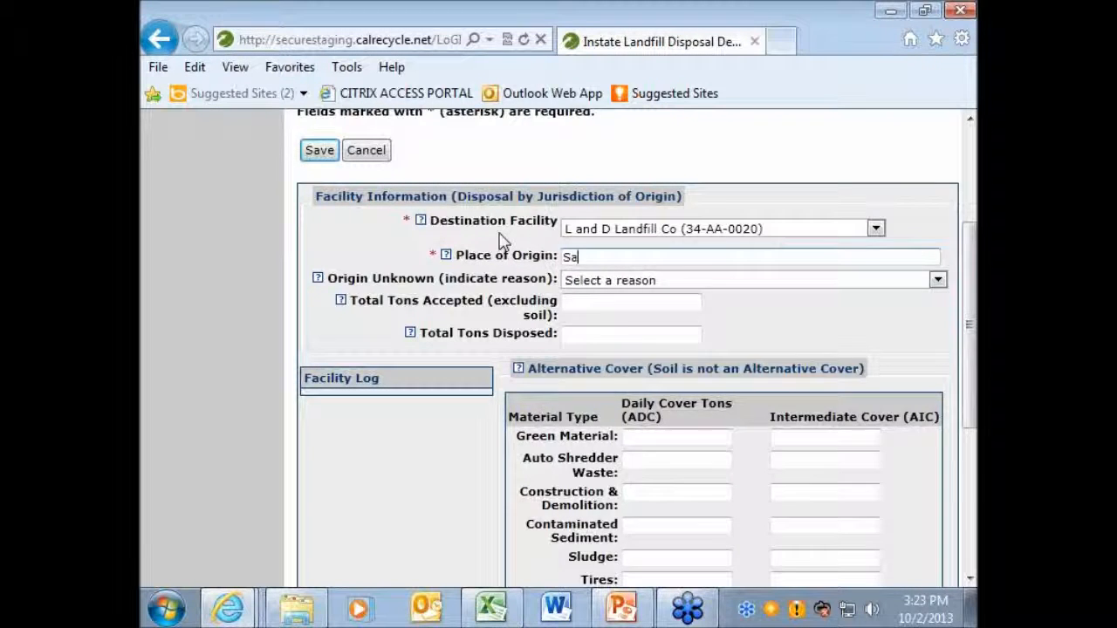
type("cra")
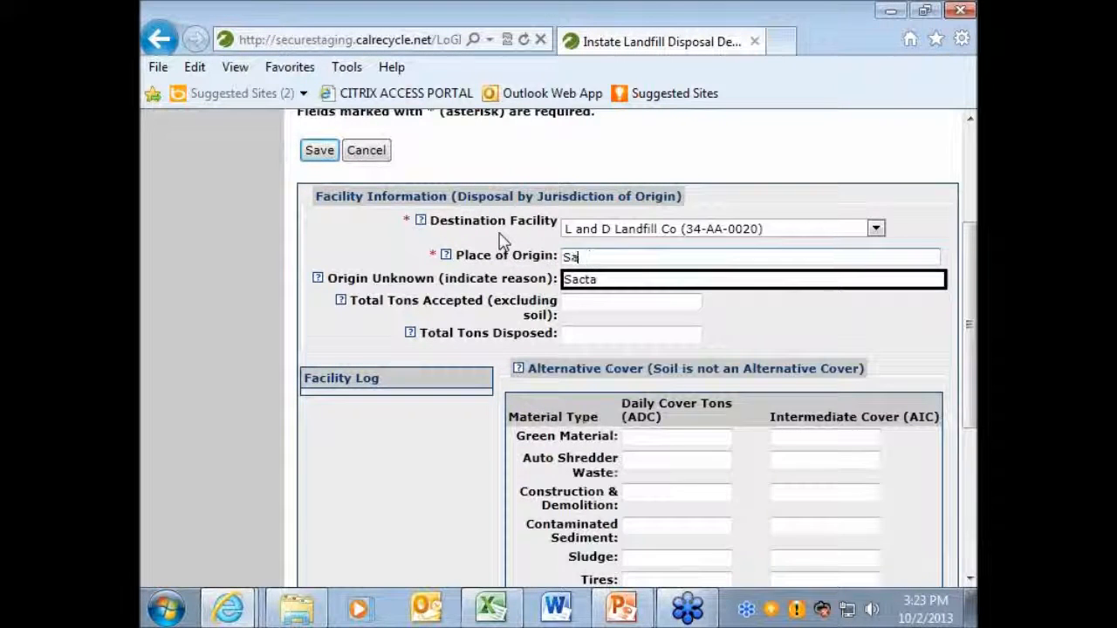
type("nta Ros")
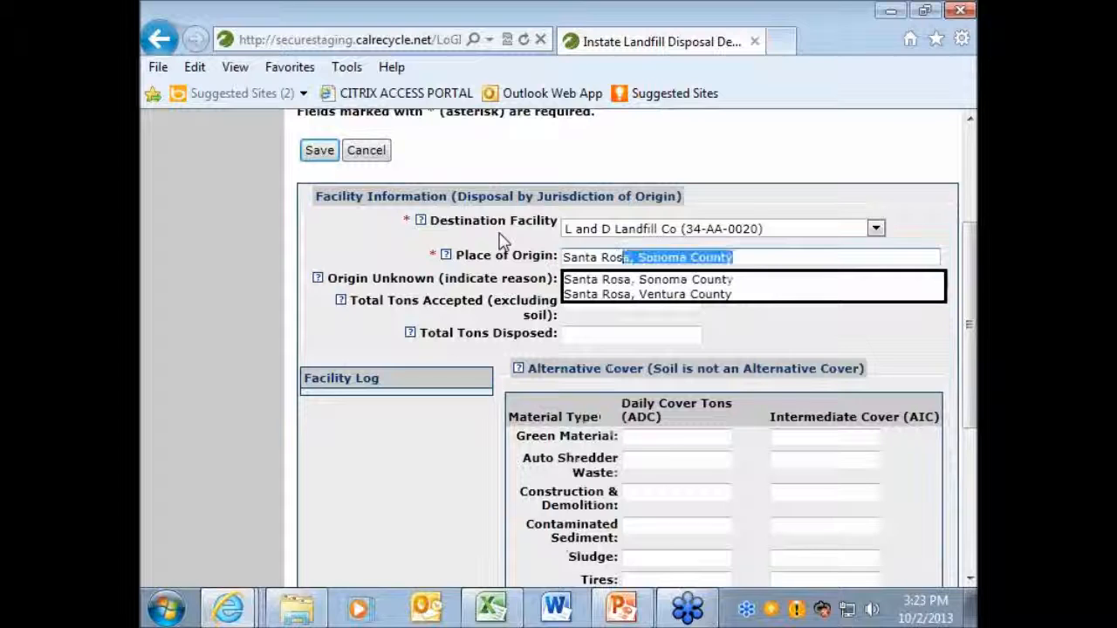
type("a")
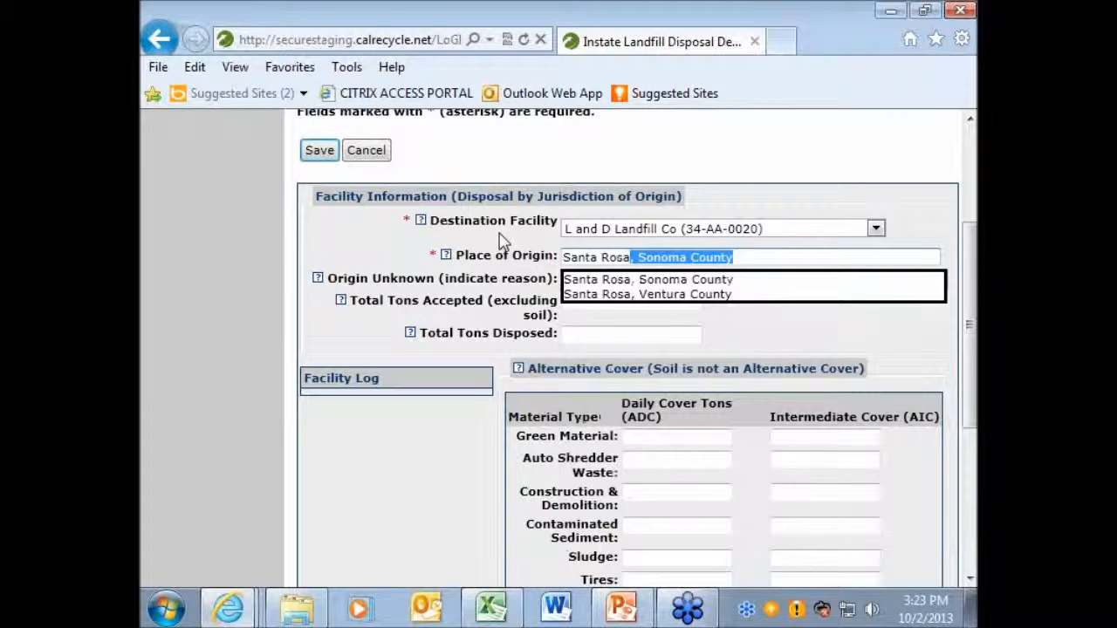
left_click(600, 281)
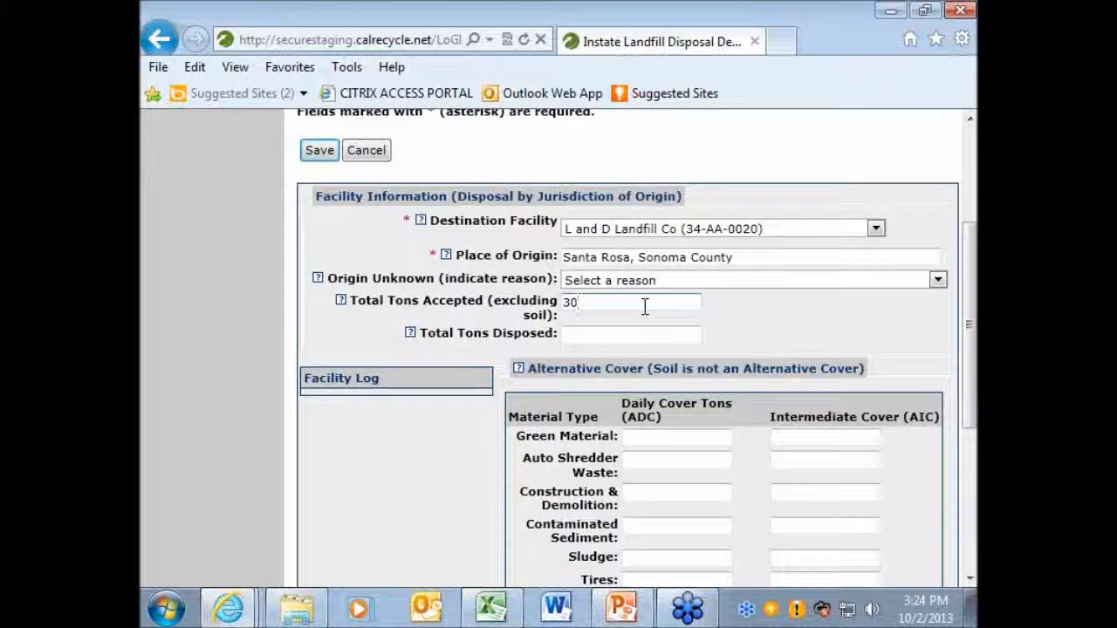
- Enter 30 total tons accepted and 40 total tons disposed, and try to save the record
left_click(640, 333)
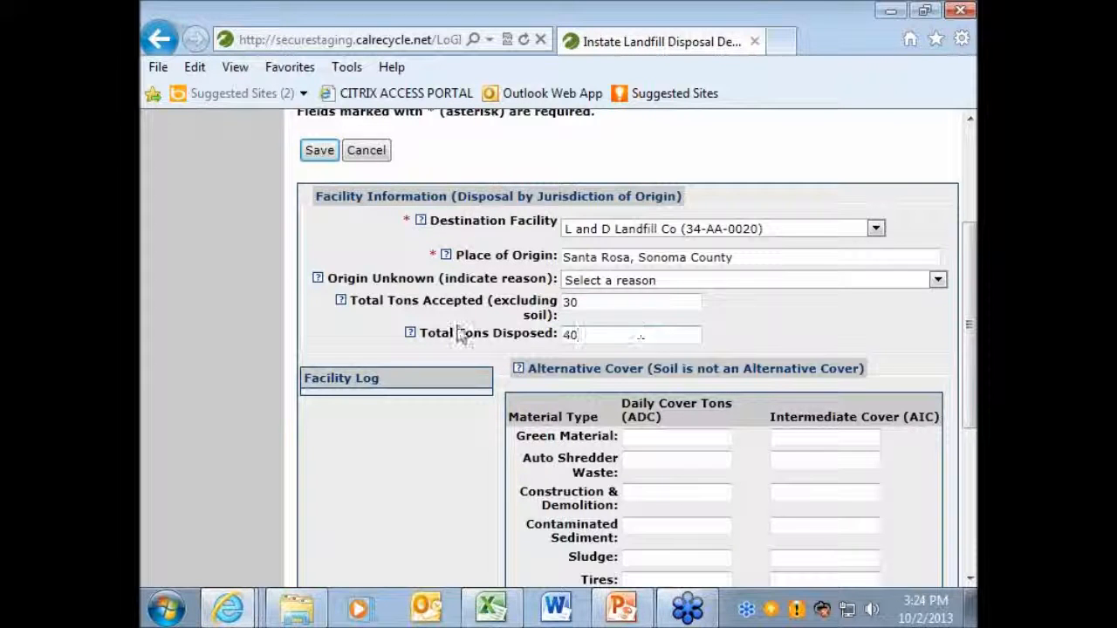
left_click(319, 152)
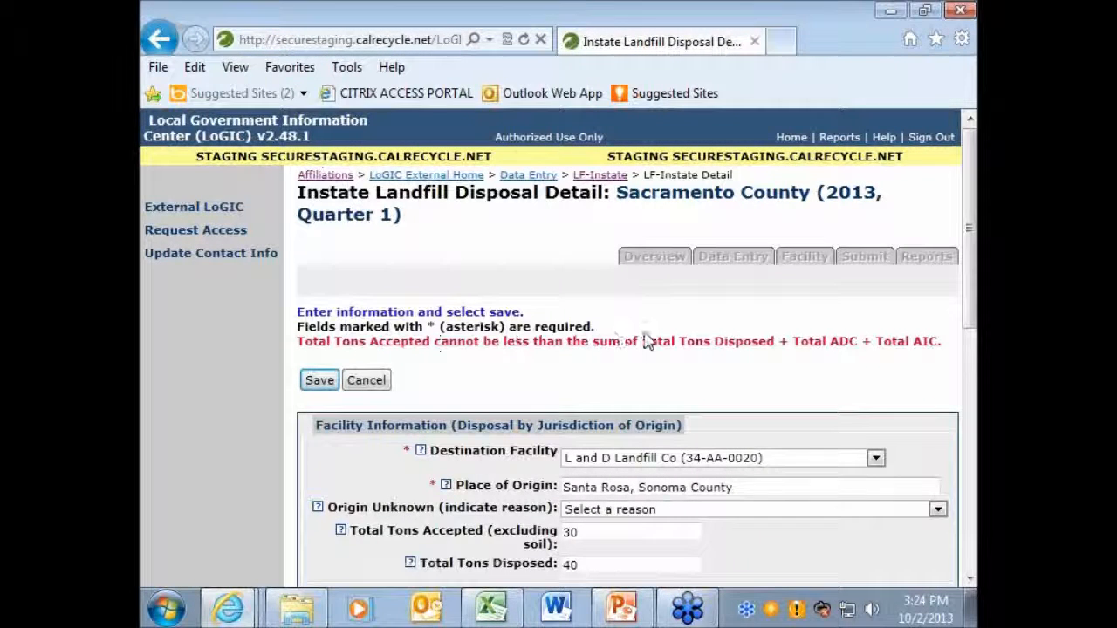
left_click_drag(644, 342, 939, 347)
left_click(563, 388)
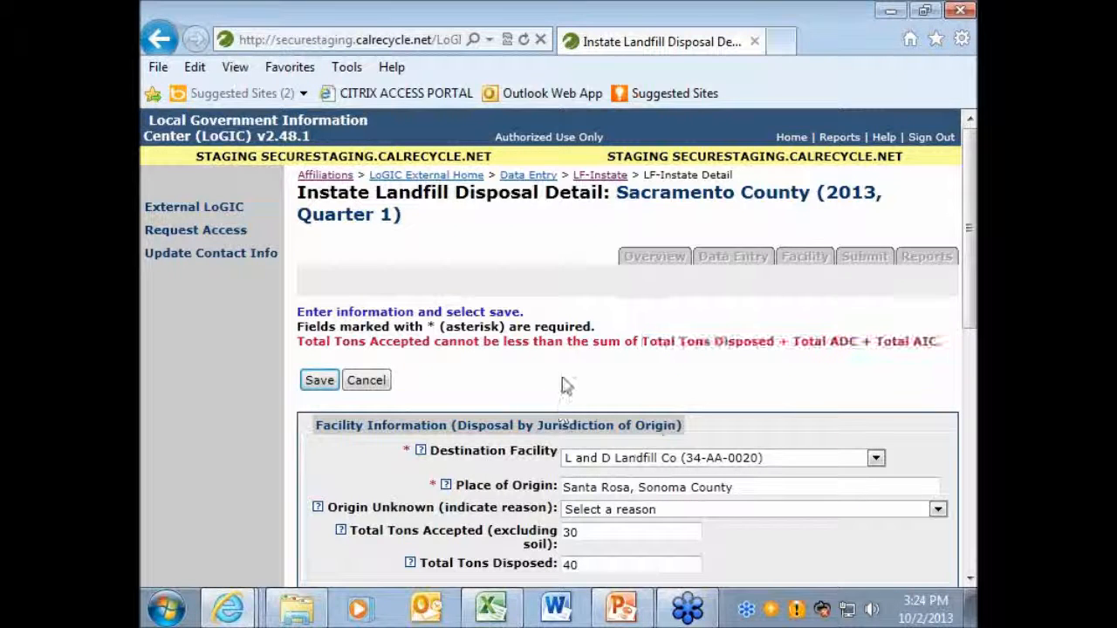
- Set the Santa Rosa record's Total Tons Accepted to 80
scroll(568, 389, "down", 1)
left_click_drag(562, 461, 660, 489)
type("80")
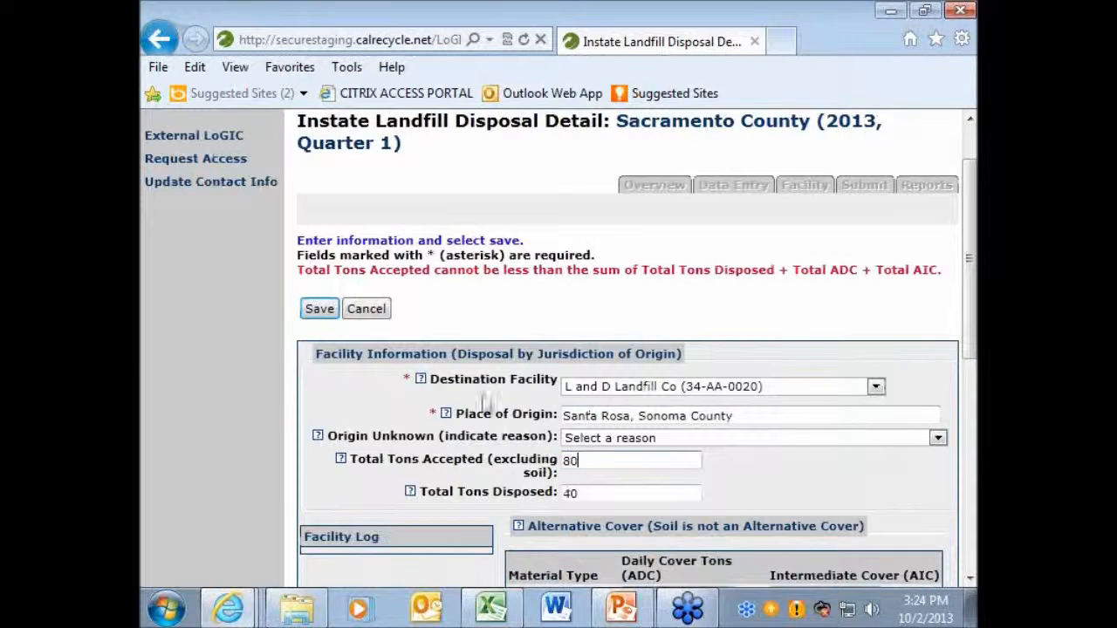
scroll(493, 458, "down", 2)
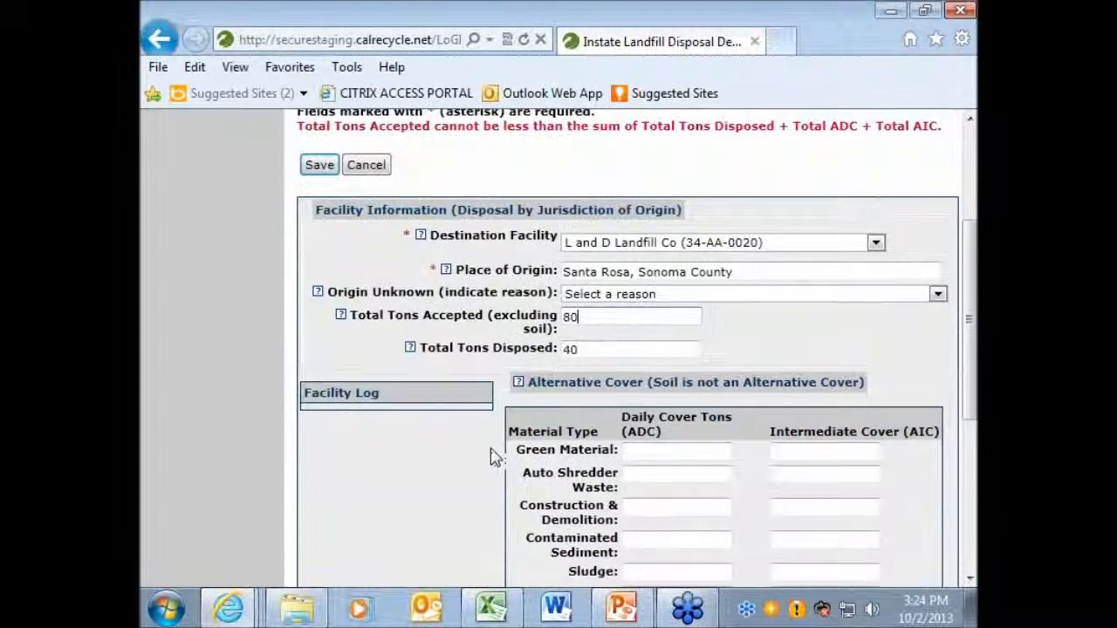
- Enter 20 daily cover tons (ADC) of Other material for the Santa Rosa record and try to save it without a description
scroll(493, 458, "down", 3)
scroll(524, 342, "up", 1)
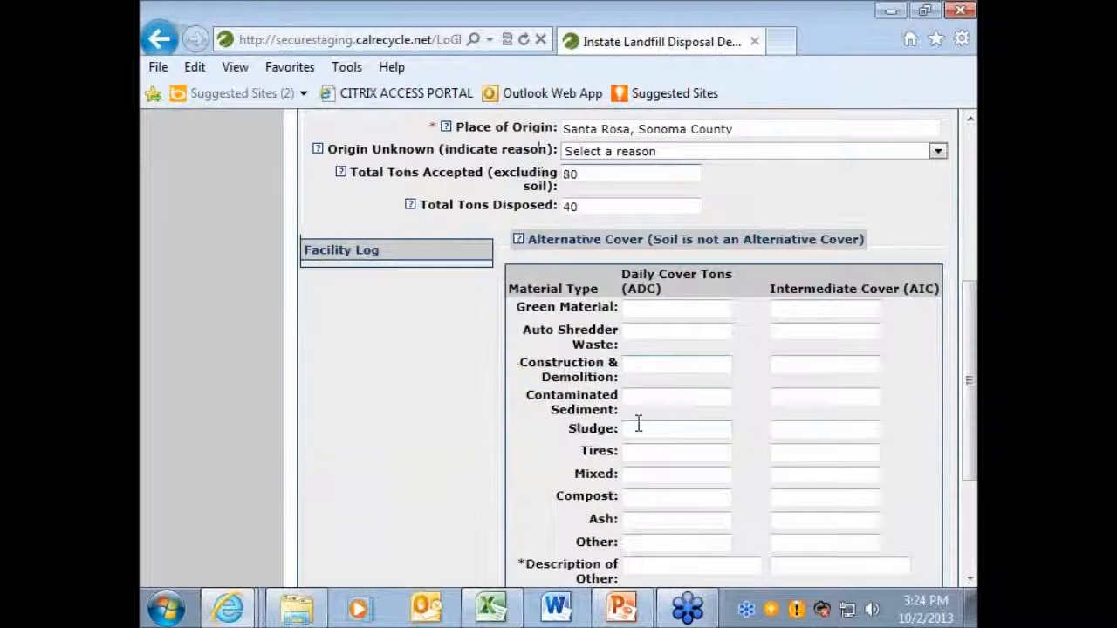
scroll(646, 445, "down", 1)
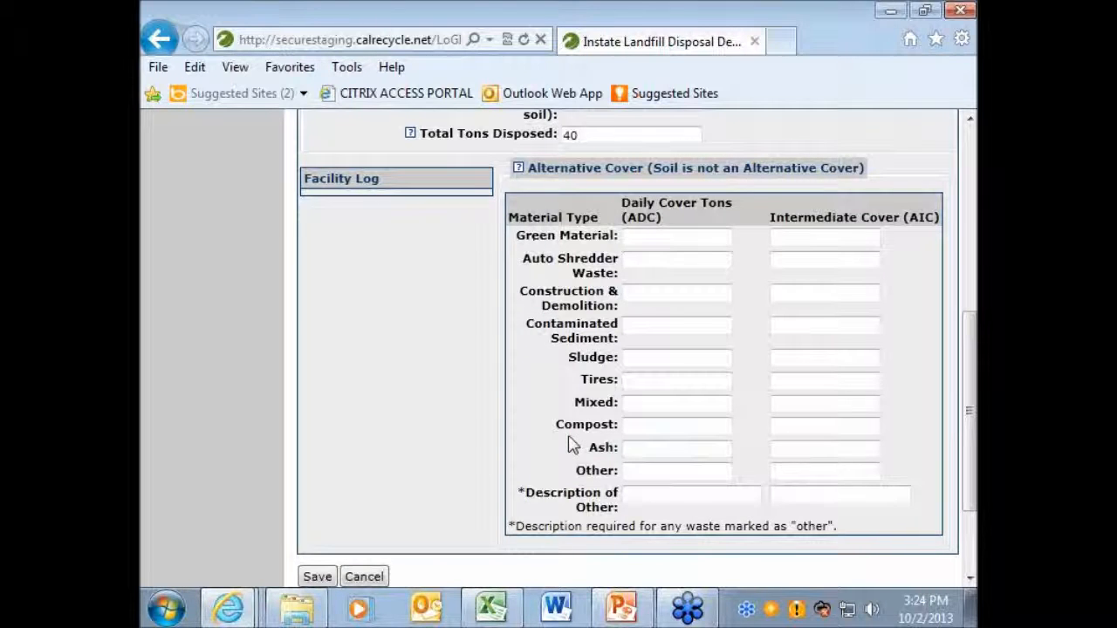
left_click(646, 470)
type("20")
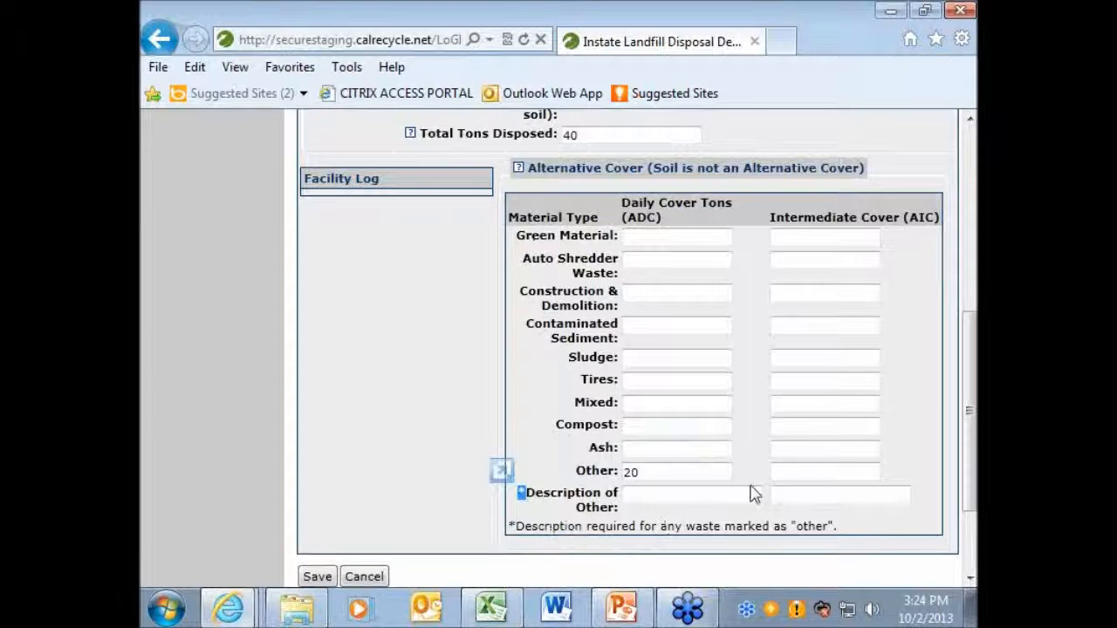
left_click(316, 576)
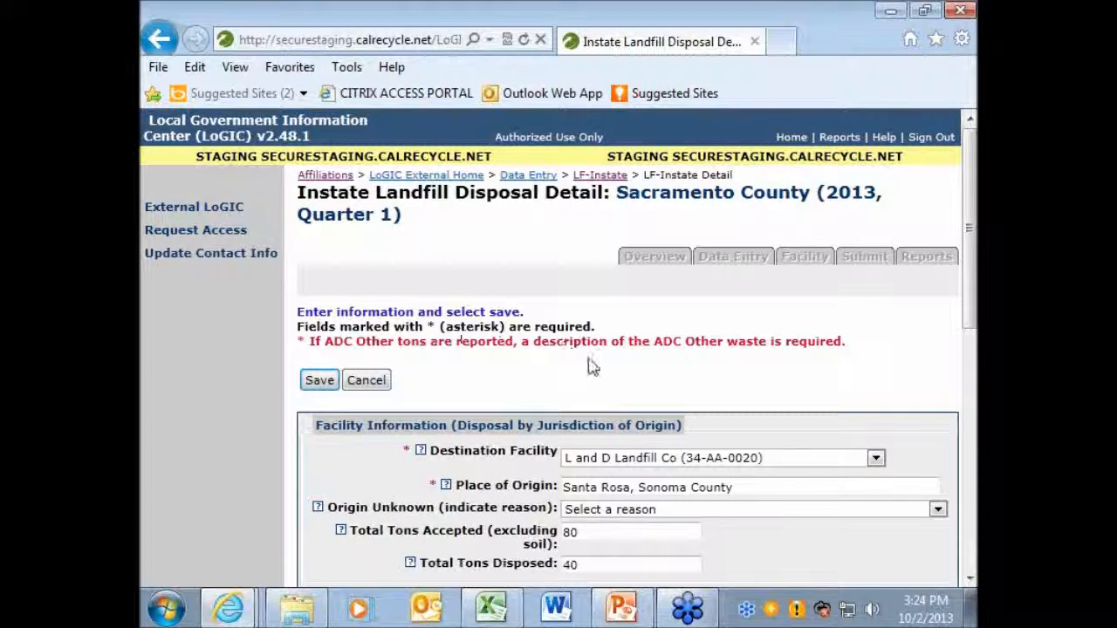
- Describe the Other daily cover material as Glass and save the Santa Rosa record
scroll(593, 366, "down", 4)
scroll(625, 395, "down", 2)
left_click(666, 421)
type("Glass")
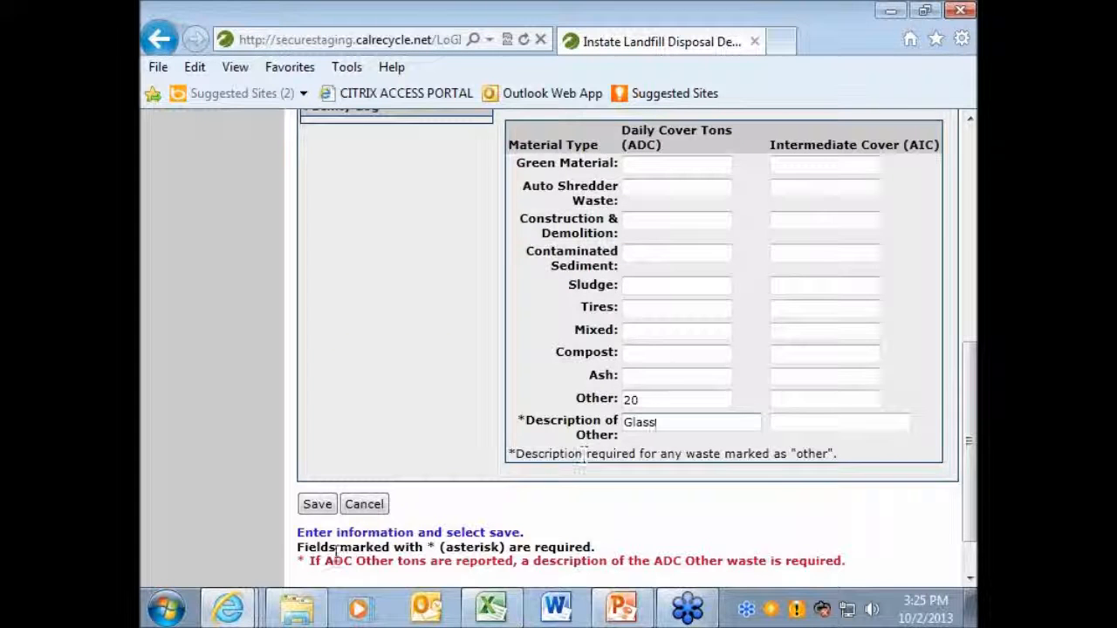
left_click(314, 507)
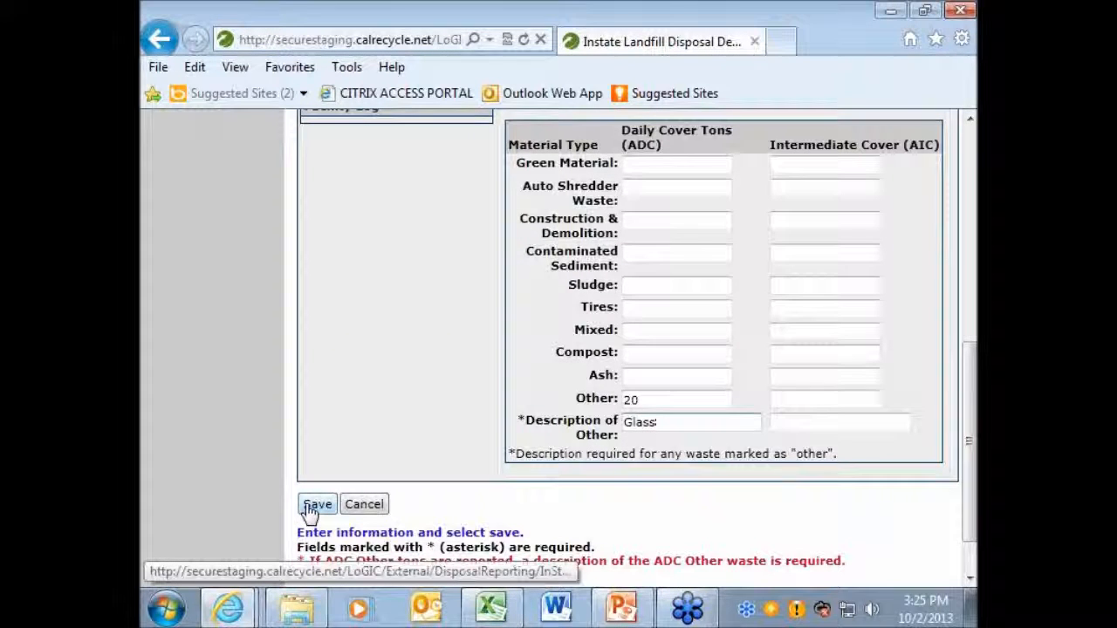
left_click(311, 508)
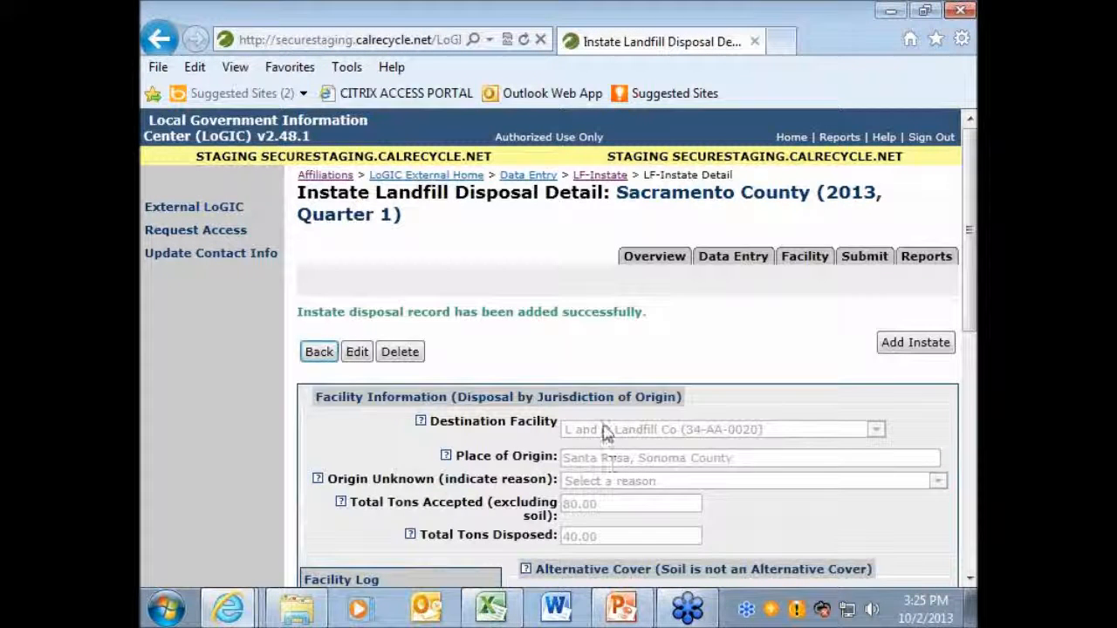
- Review the saved record and its Facility Log, and start another instate record with L and D Landfill Co (34-AA-0020) as destination facility
scroll(596, 421, "down", 3)
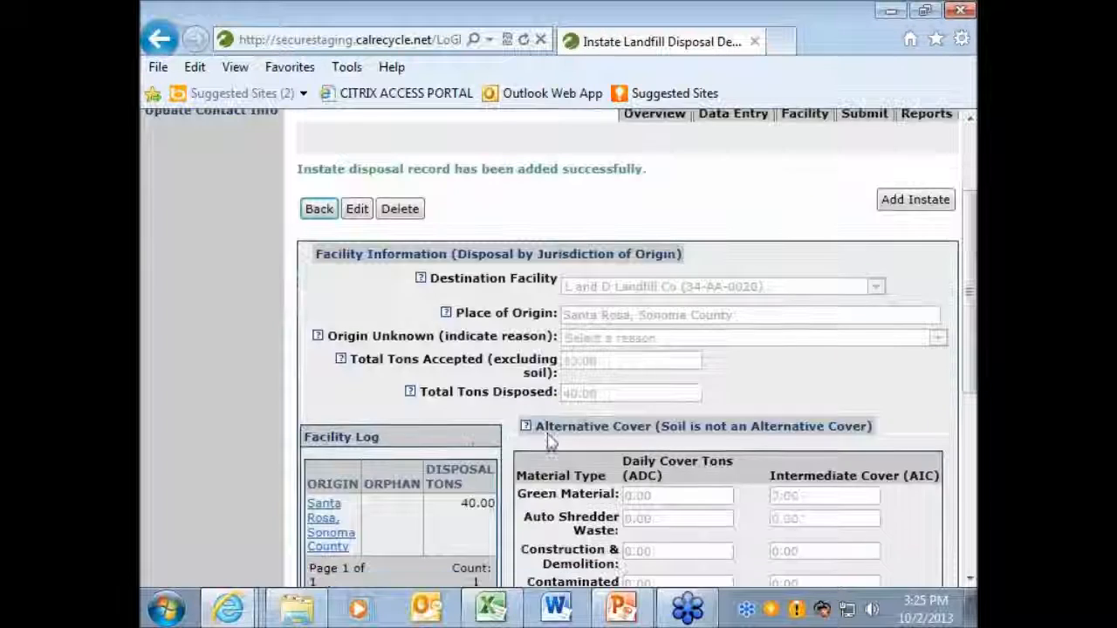
scroll(398, 470, "down", 2)
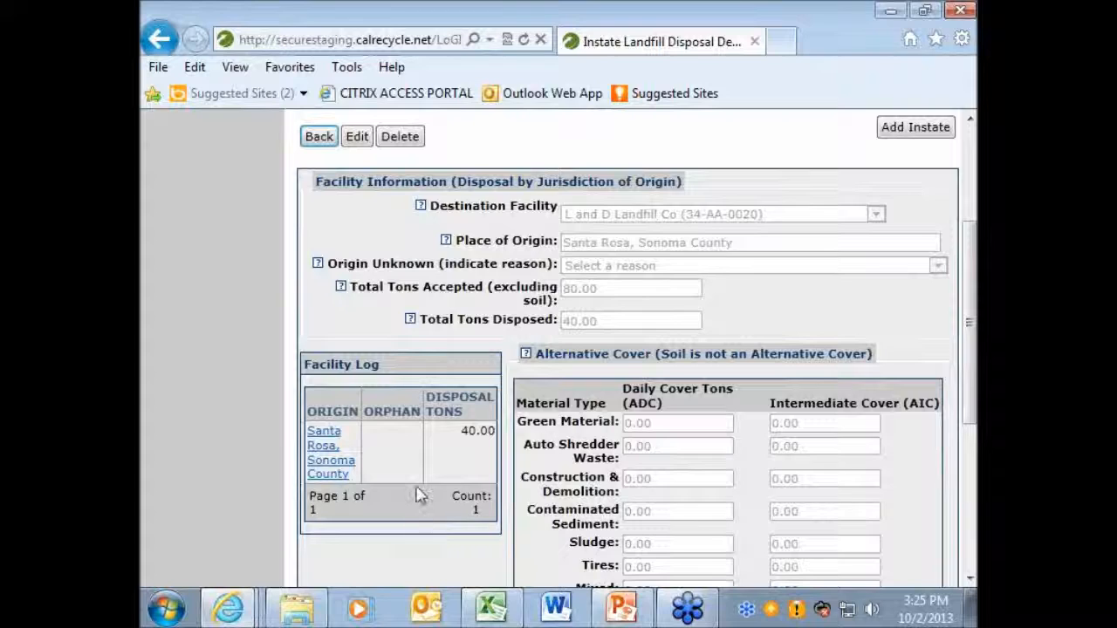
scroll(415, 489, "up", 3)
scroll(418, 486, "up", 1)
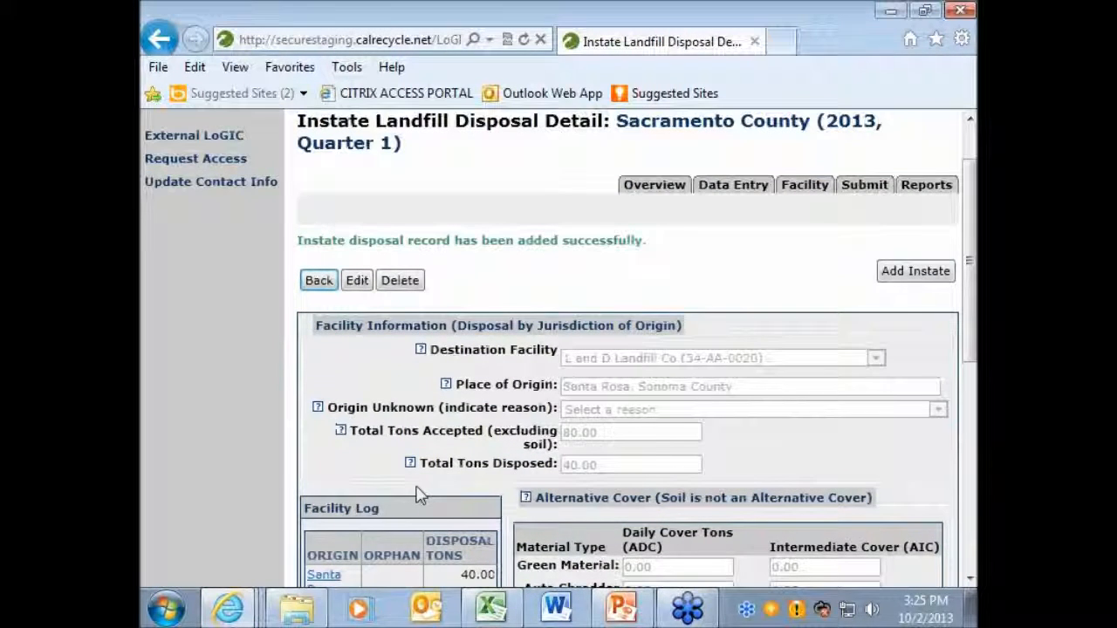
left_click(921, 285)
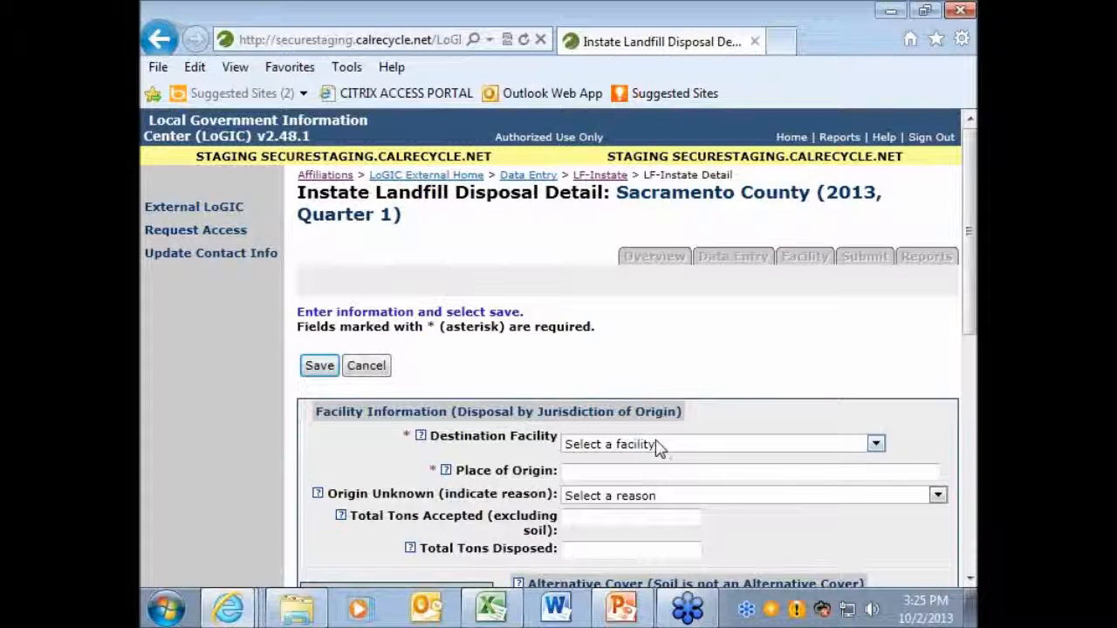
left_click(658, 445)
left_click(666, 472)
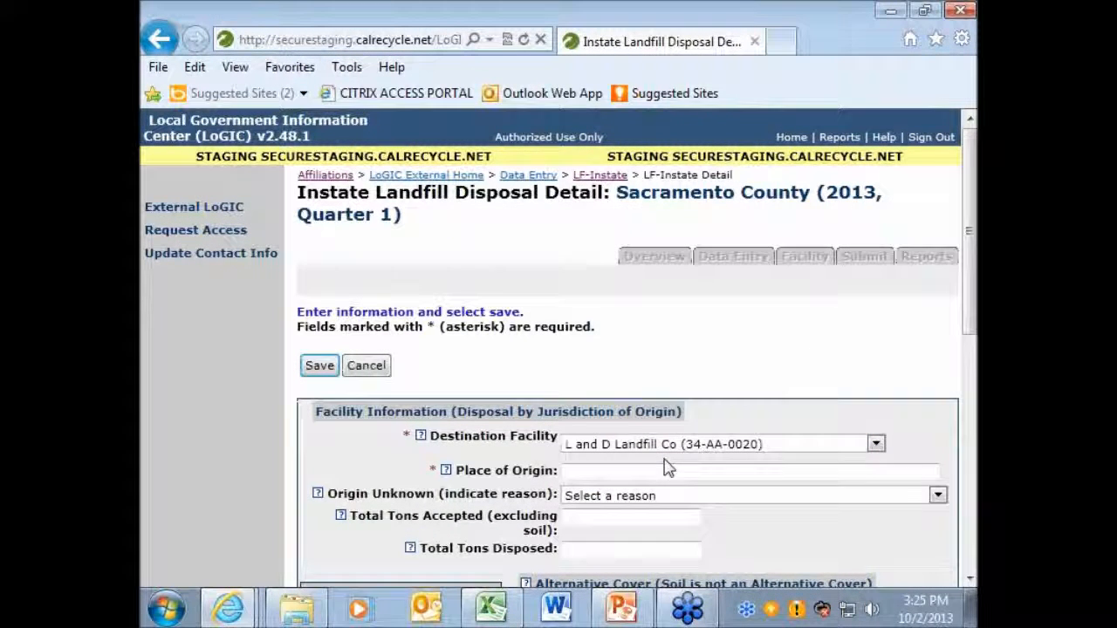
- Set the new record's Place of Origin to the suggested entry Merced, with 65 total tons accepted and 45 total tons disposed
left_click(673, 471)
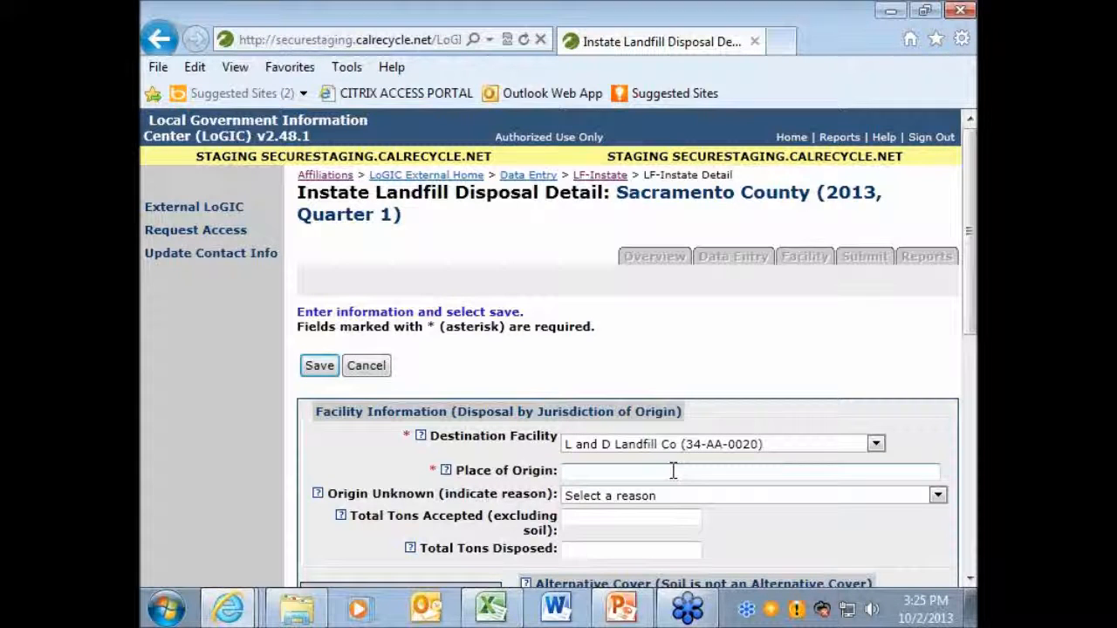
type("Merced")
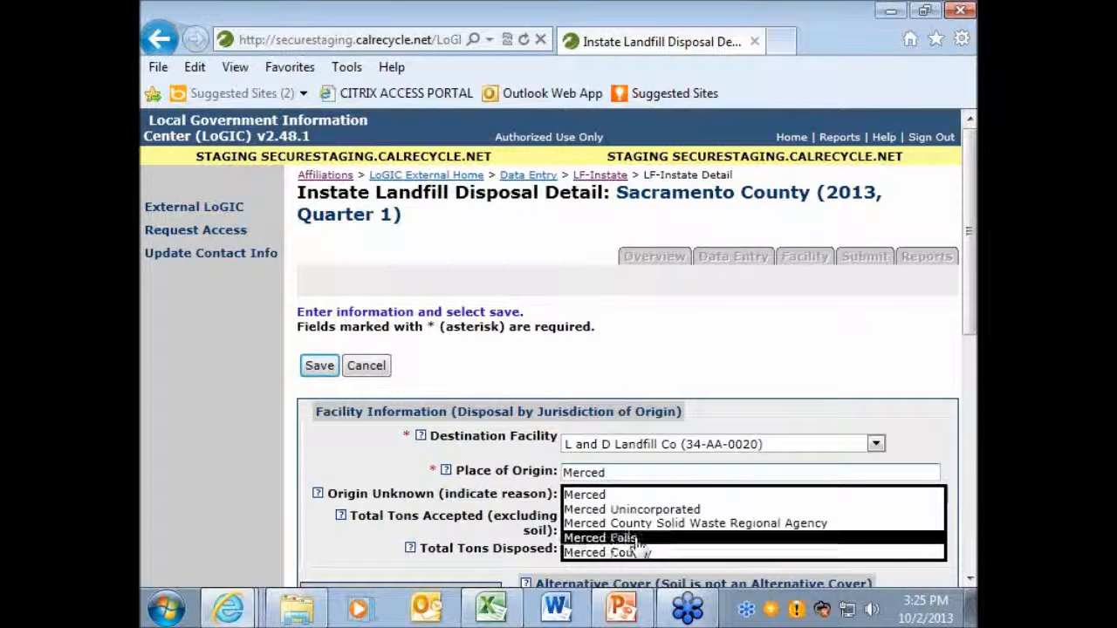
left_click(618, 498)
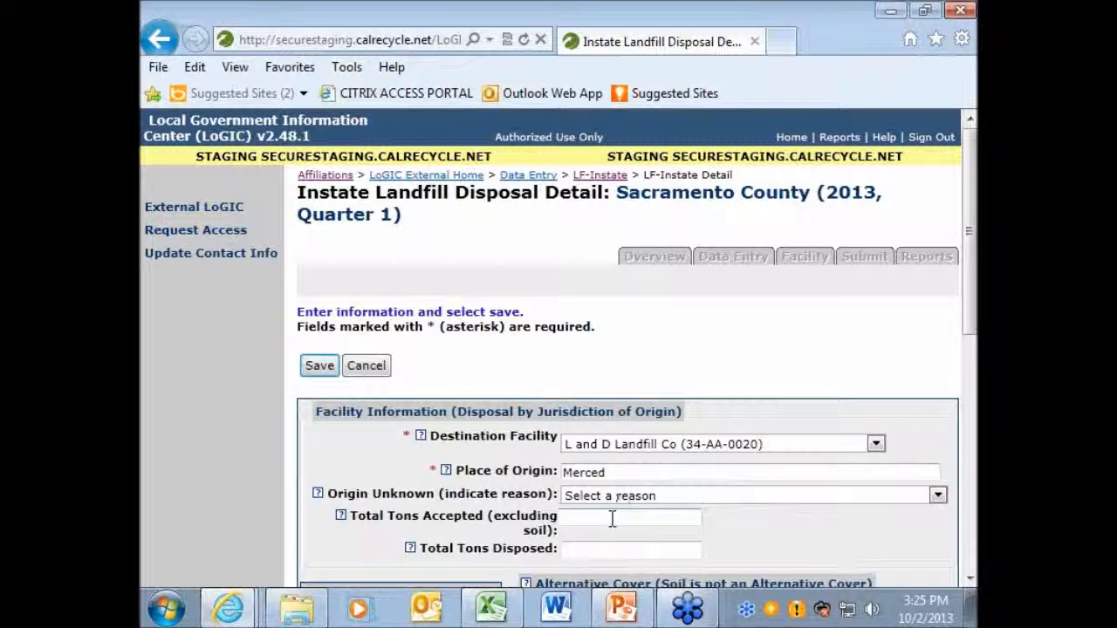
type("65")
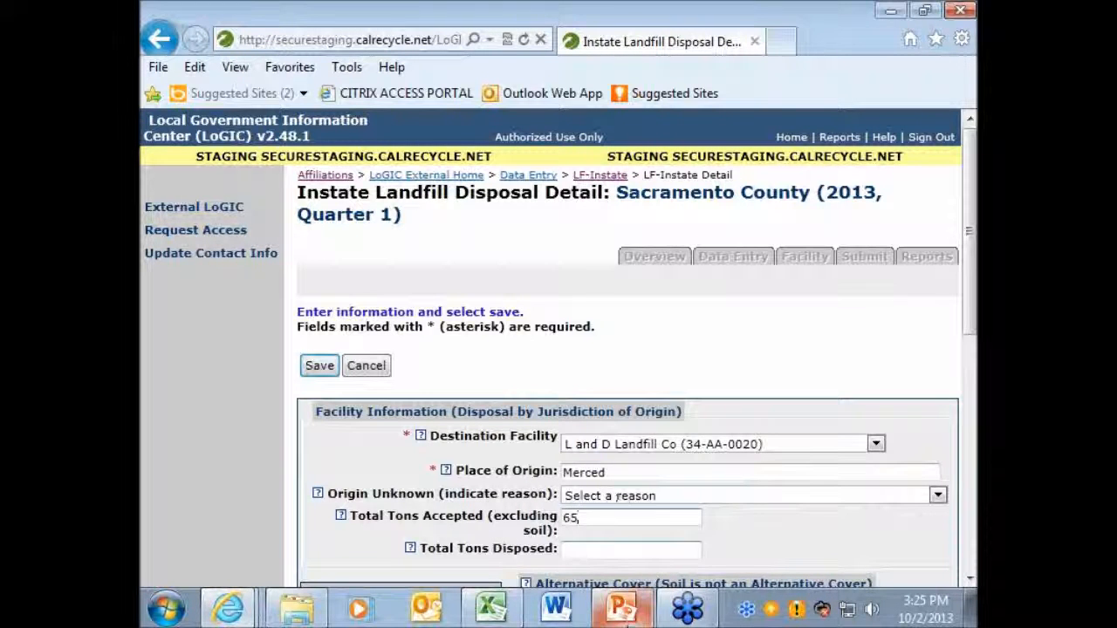
left_click(572, 548)
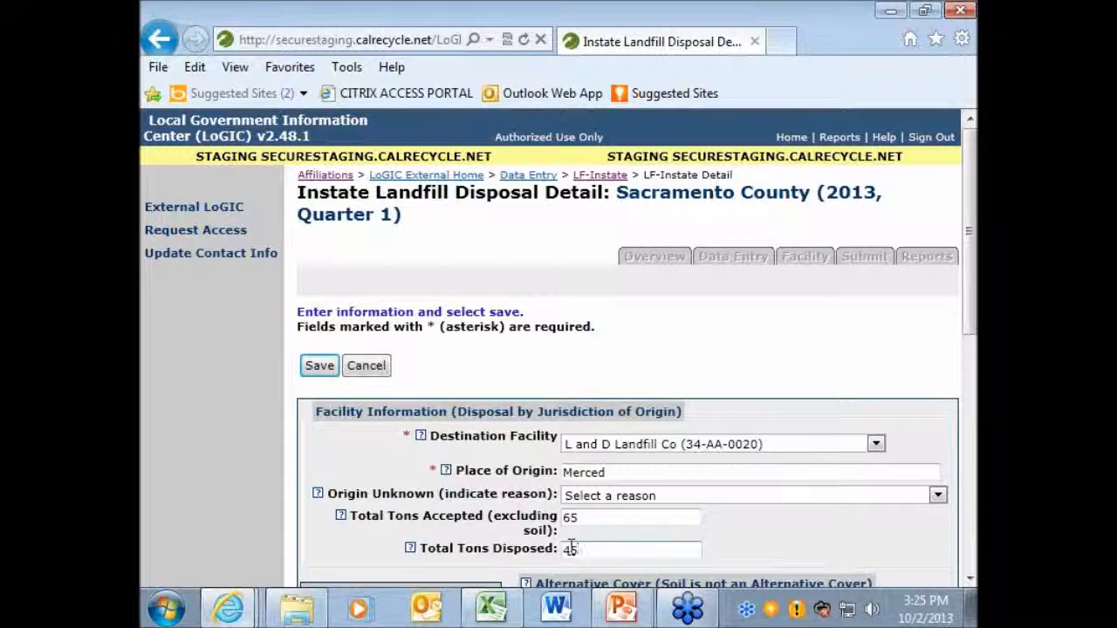
- Enter 20 daily cover tons (ADC) of Green Material for the Merced record and save it
scroll(571, 548, "down", 3)
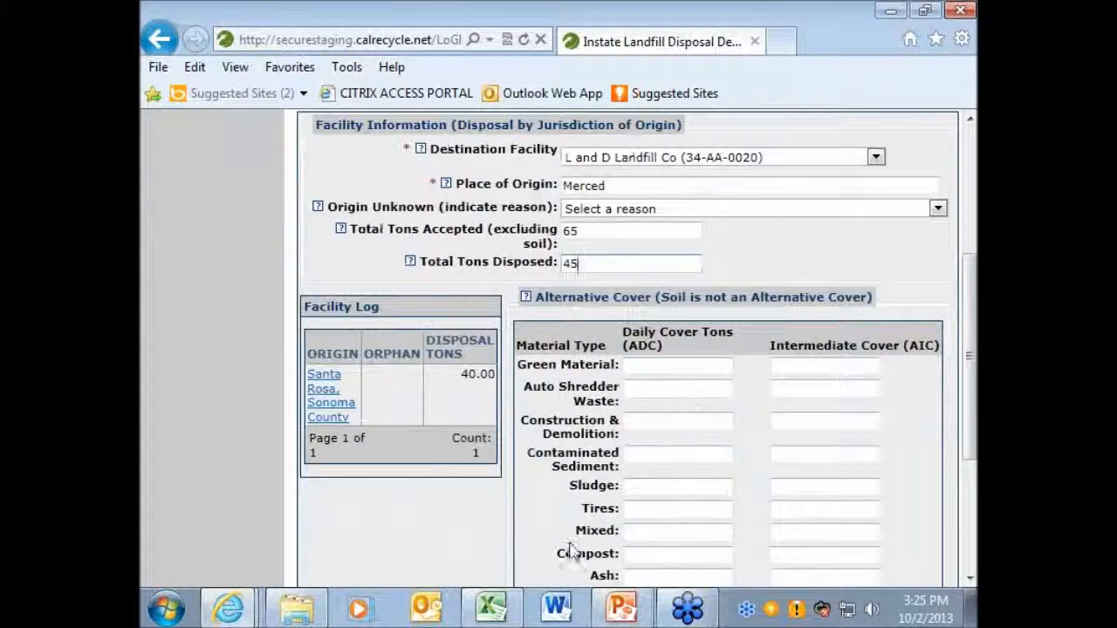
scroll(571, 552, "down", 1)
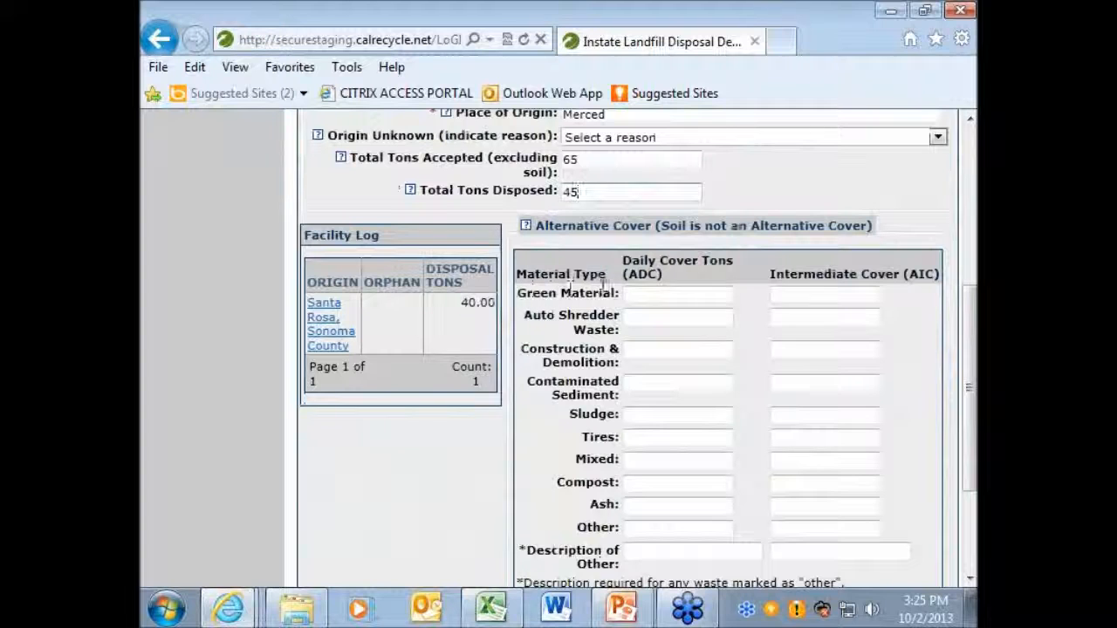
left_click(640, 293)
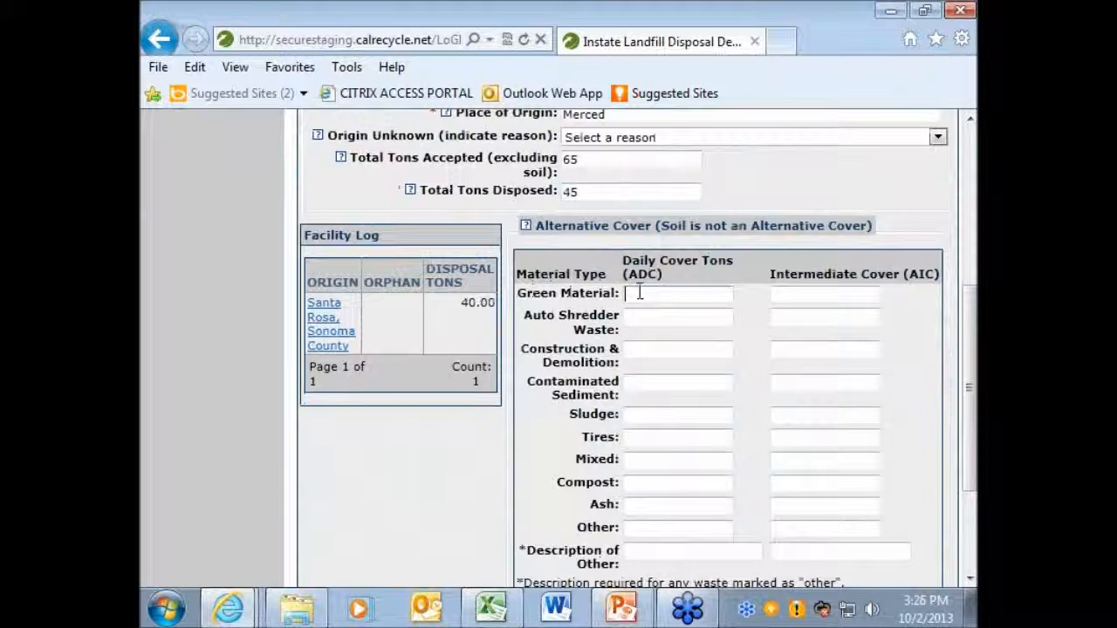
type("20")
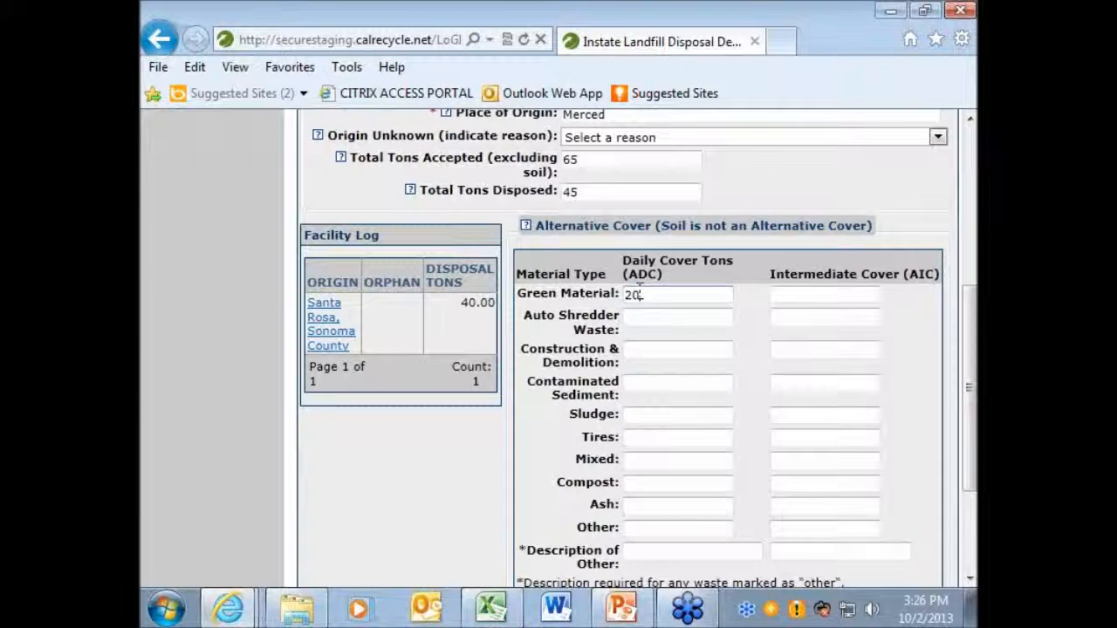
scroll(609, 309, "down", 3)
left_click(317, 459)
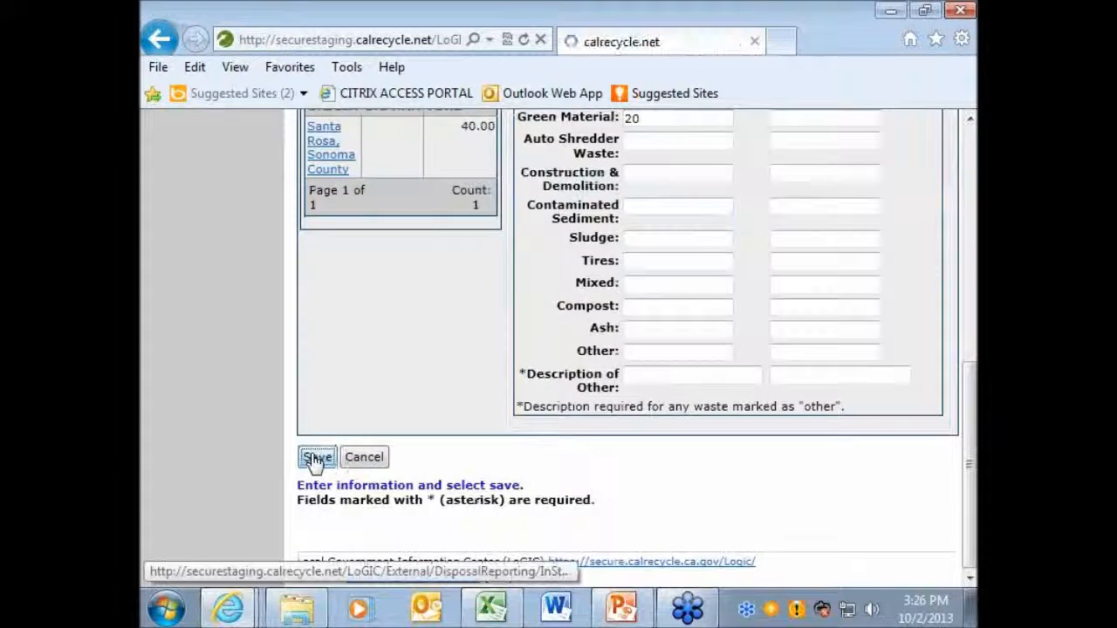
- Check the updated Facility Log and add another instate record with Sacramento County Landfill (Kiefer) (34-AA-0001) as destination facility
scroll(336, 429, "down", 3)
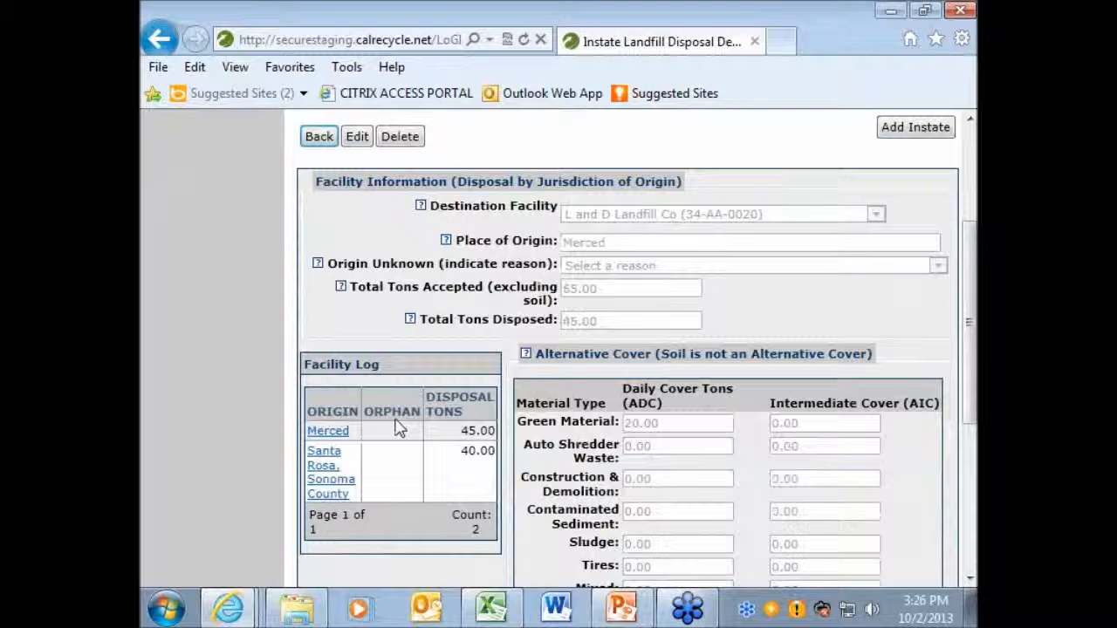
left_click(885, 128)
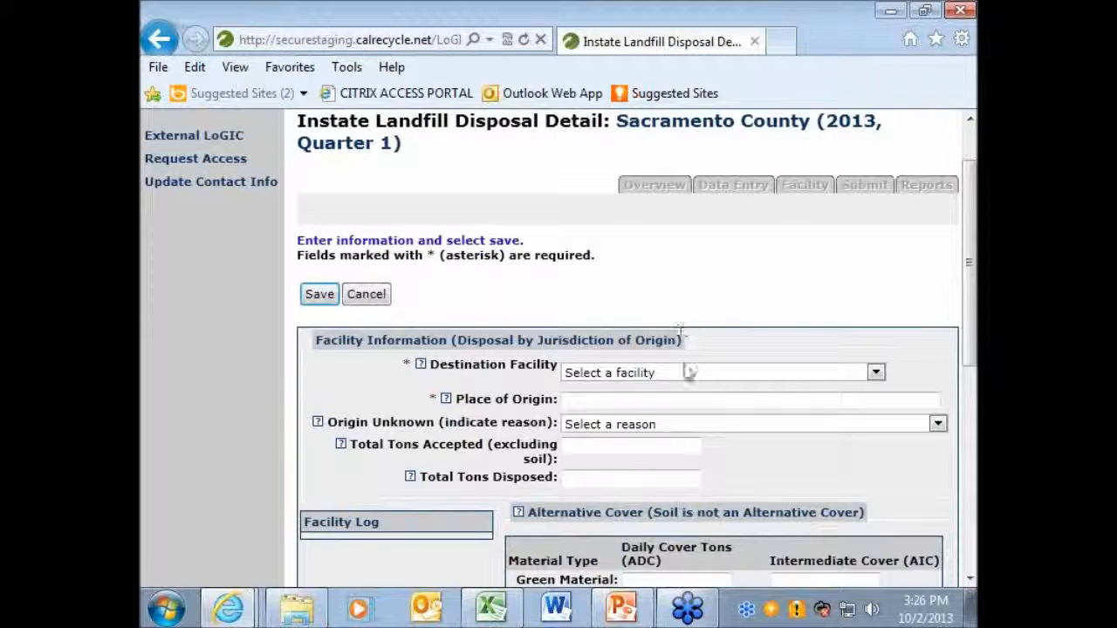
left_click(689, 372)
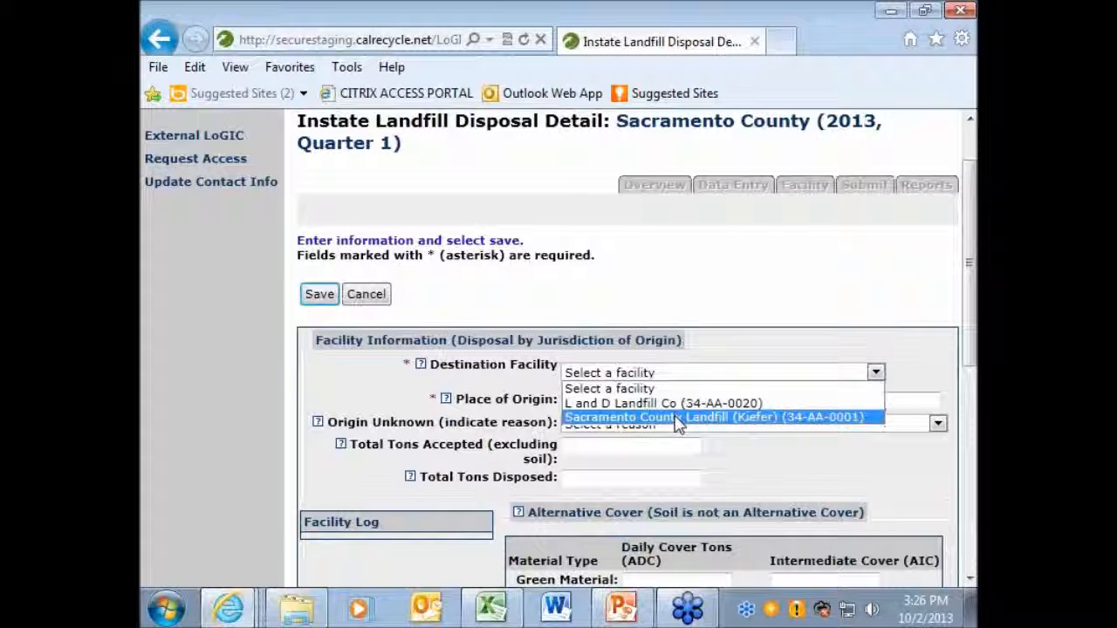
left_click(679, 418)
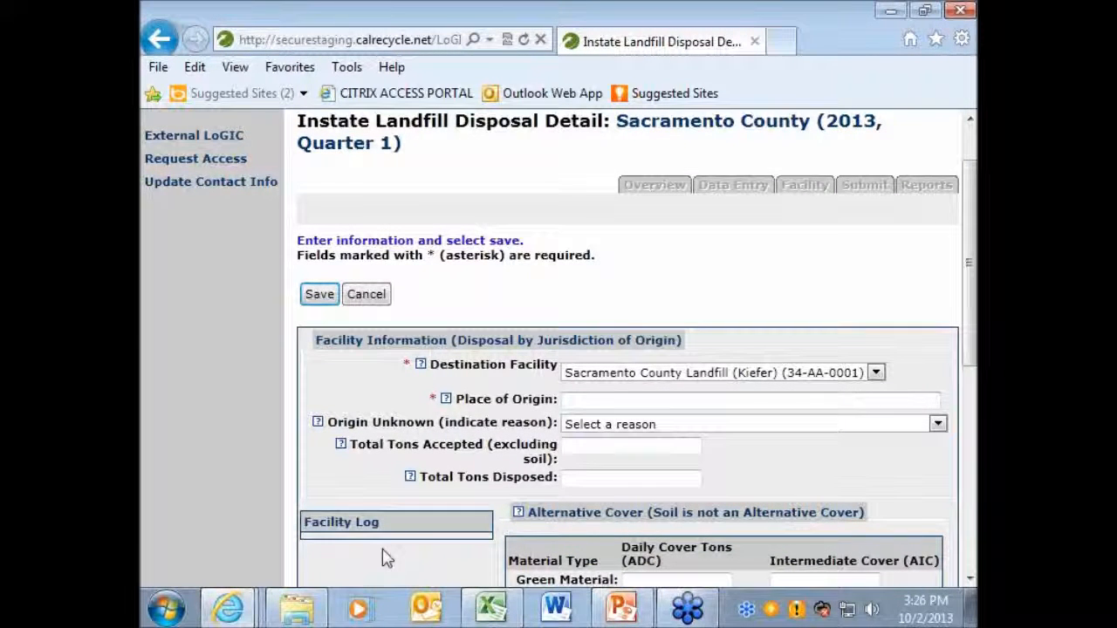
- Set the Kiefer record's Place of Origin to the suggested entry Sacramento, replacing the autocompleted Sacramento Unincorporated
left_click(588, 398)
type("Sacramento Unincorporated")
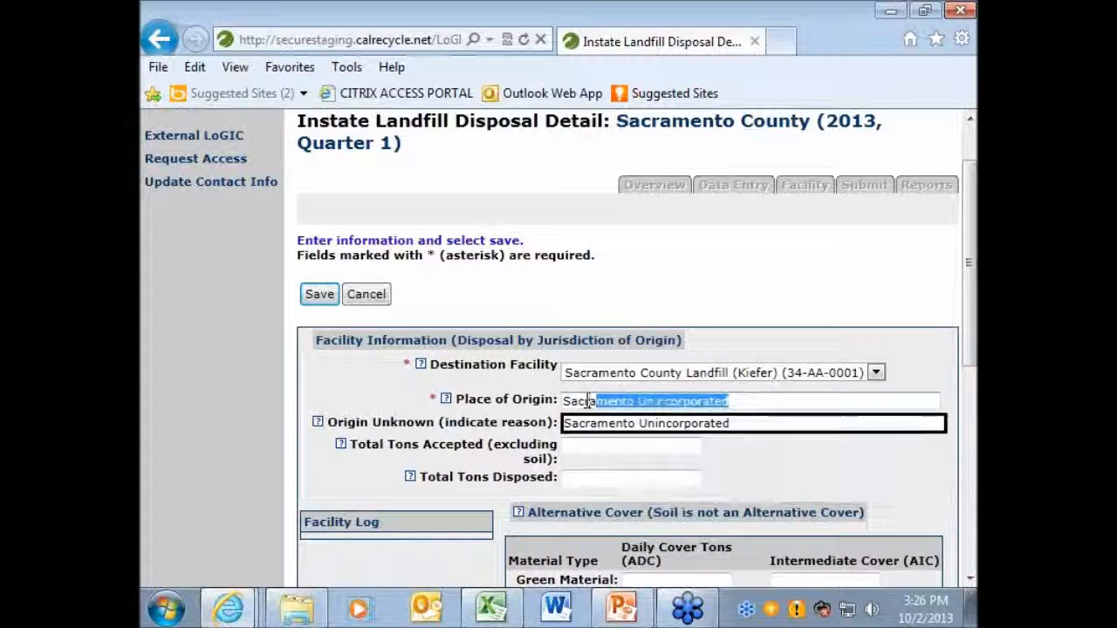
key("Right")
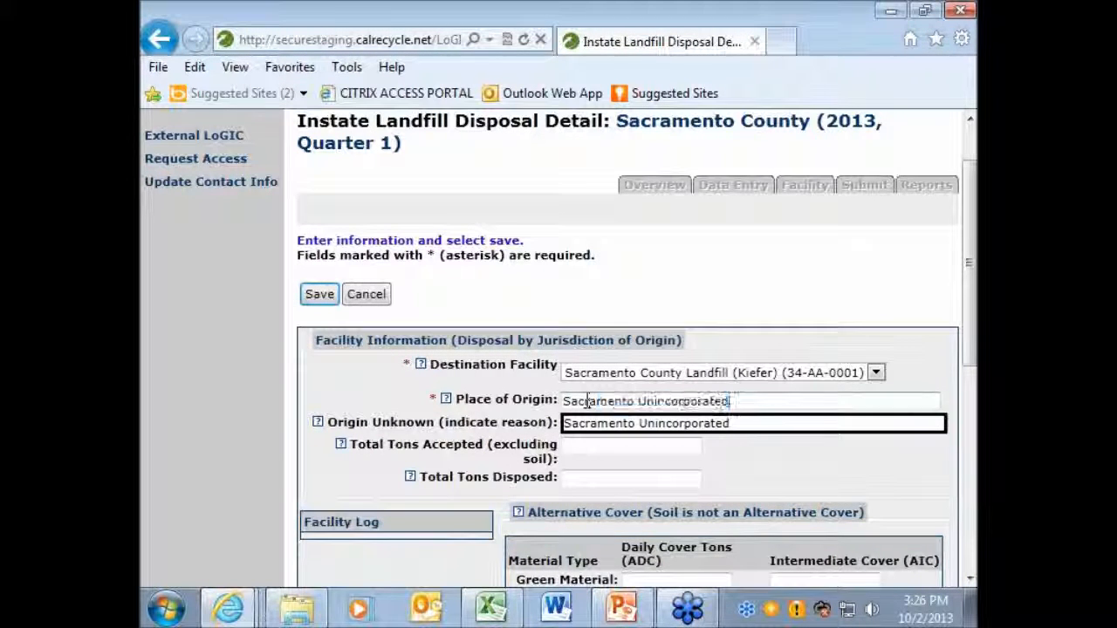
key("BackSpace")
key("BackSpace")
key("BackSpace")
key("BackSpace")
key("BackSpace")
key("BackSpace")
key("BackSpace")
key("BackSpace")
key("BackSpace")
key("BackSpace")
key("BackSpace")
key("BackSpace")
key("BackSpace")
key("BackSpace")
key("BackSpace")
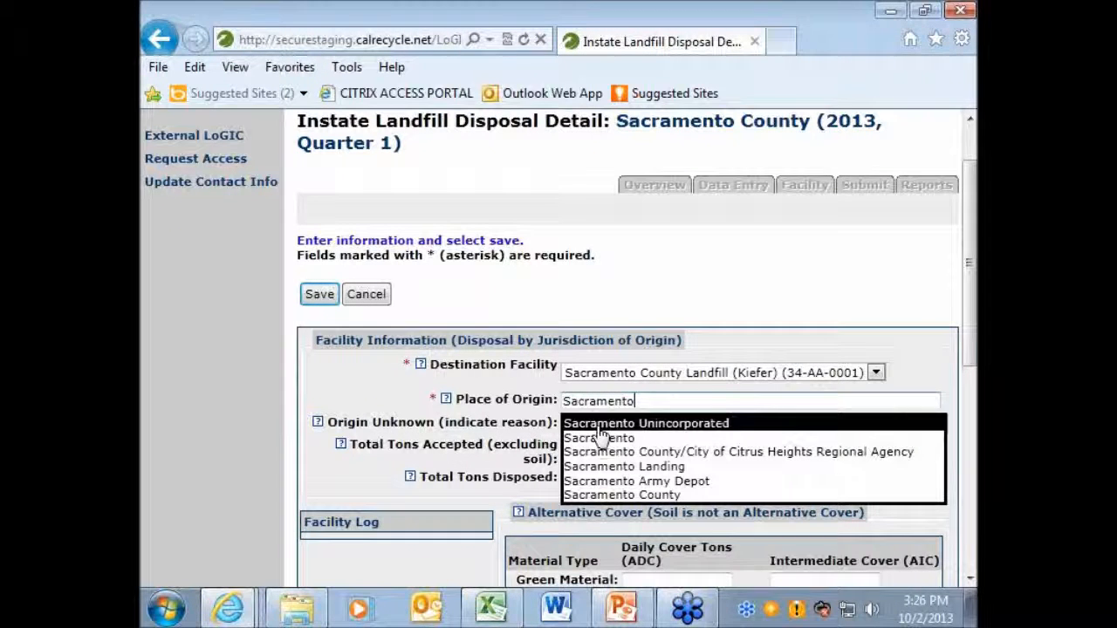
left_click(599, 439)
- Enter 100 total tons accepted and 75 total tons disposed for the Sacramento record, and save it
left_click(615, 444)
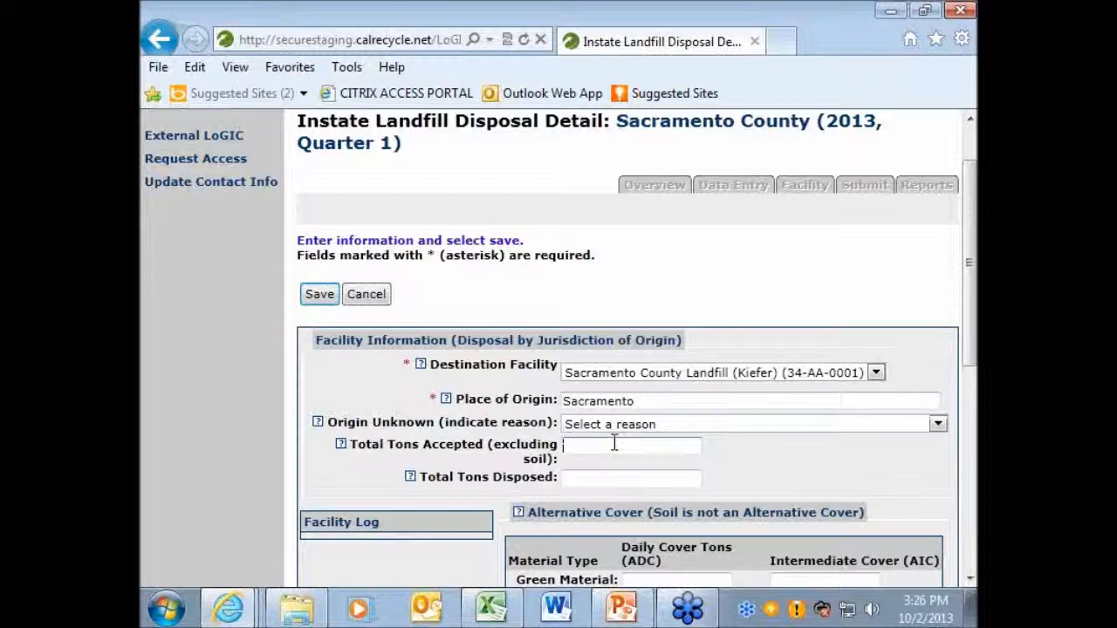
left_click(670, 483)
type("75")
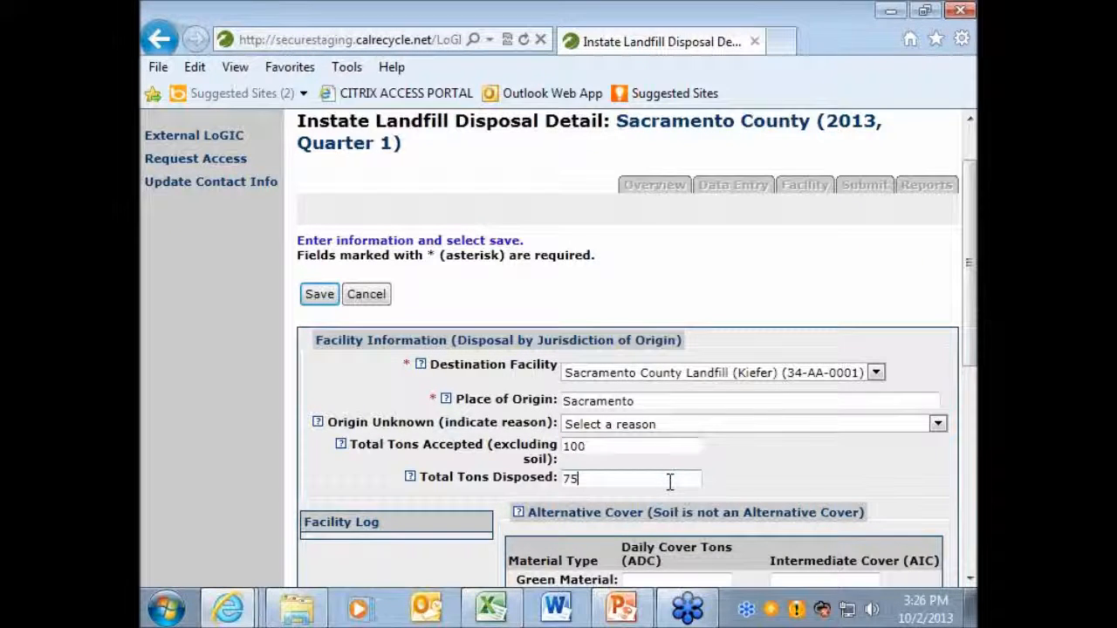
scroll(691, 499, "down", 1)
scroll(534, 349, "up", 2)
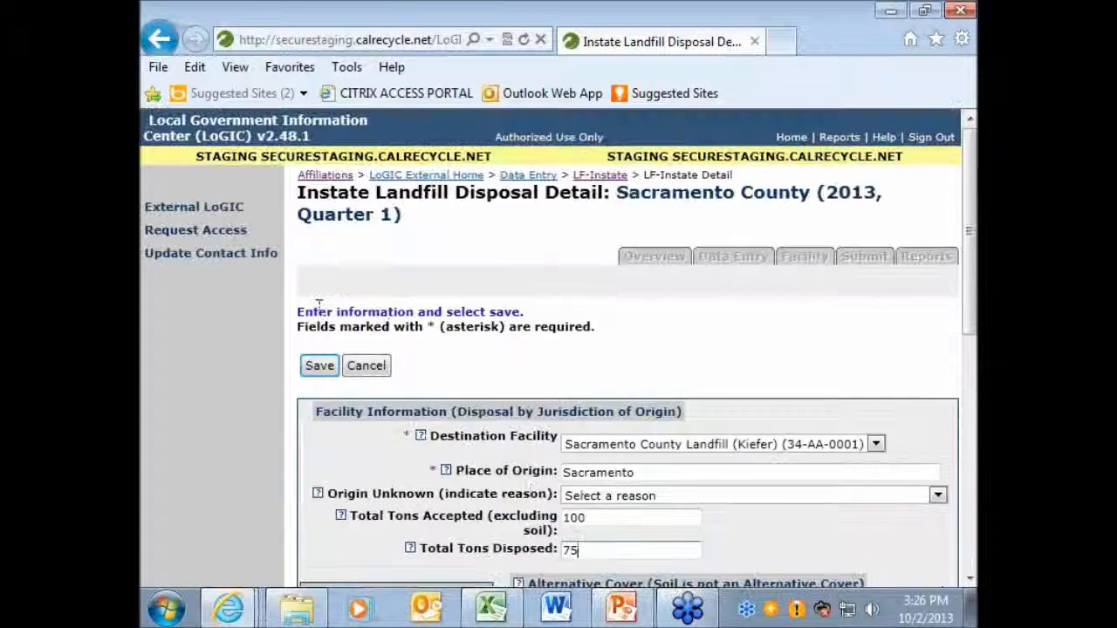
left_click(327, 368)
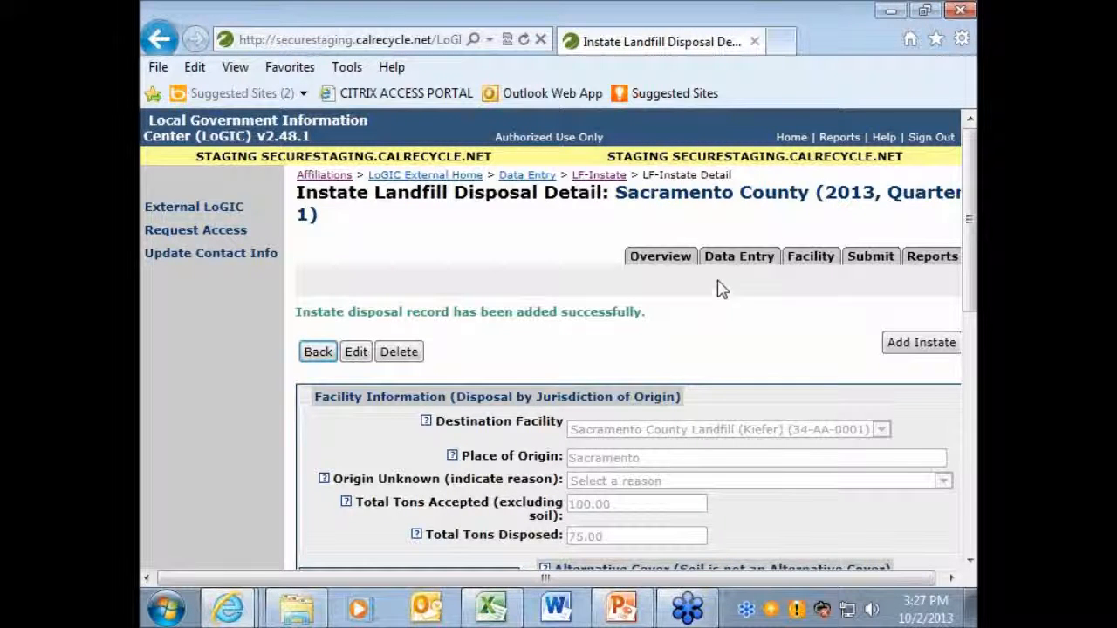
- Open the Import Landfill Disposal (LF-Import) data entry page for Sacramento County, 2013 Quarter 1
mouse_move(735, 262)
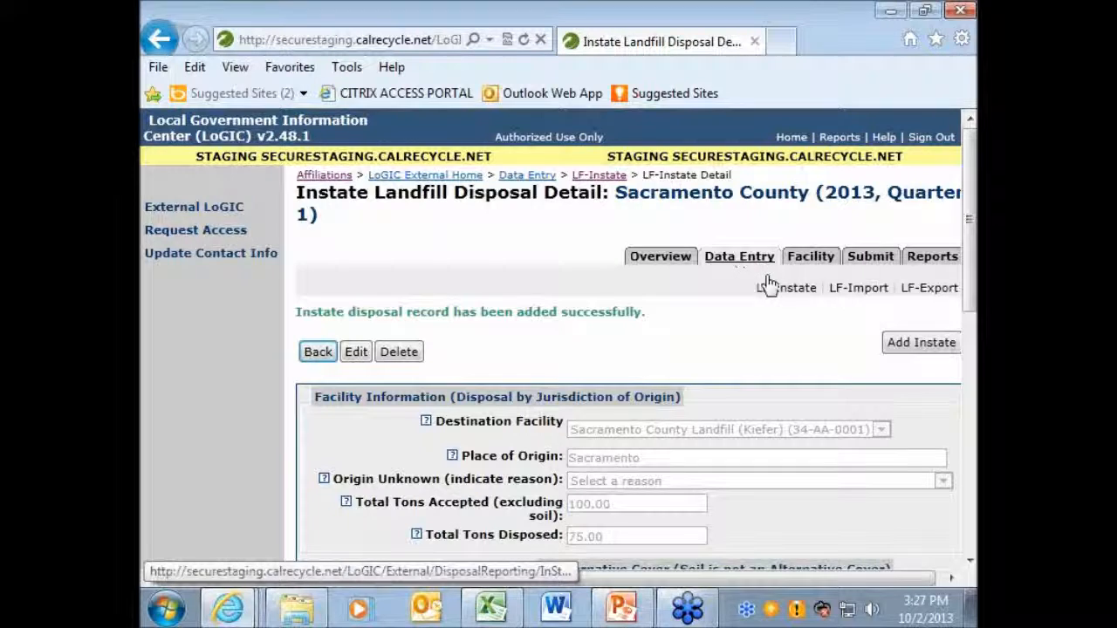
left_click(858, 290)
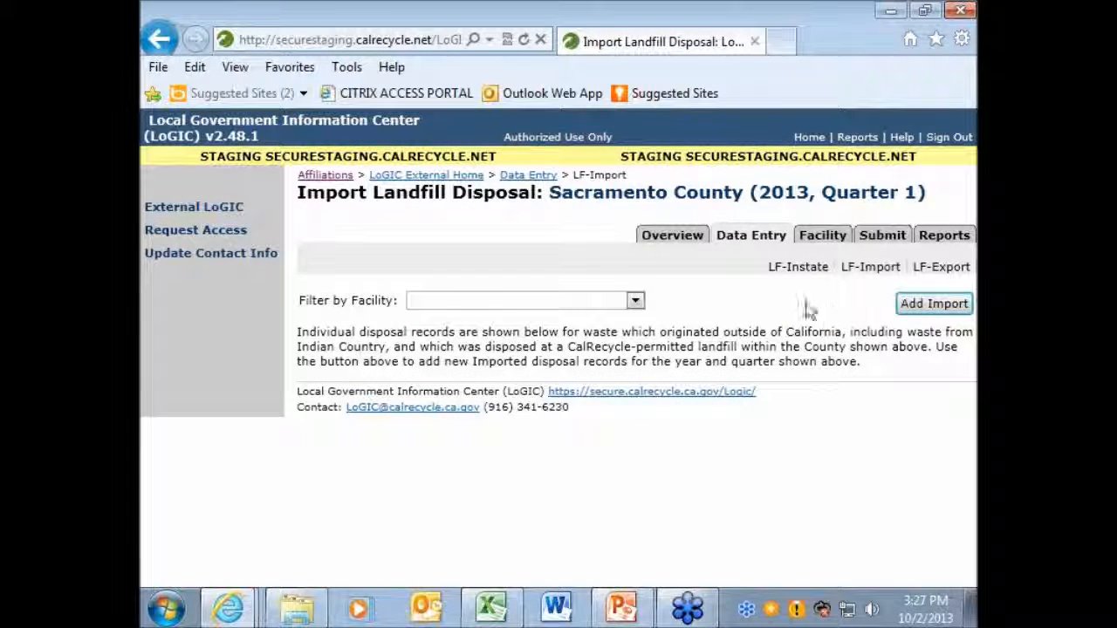
- Add a new import record with L and D Landfill Co (34-AA-0020) as the destination facility
left_click(921, 305)
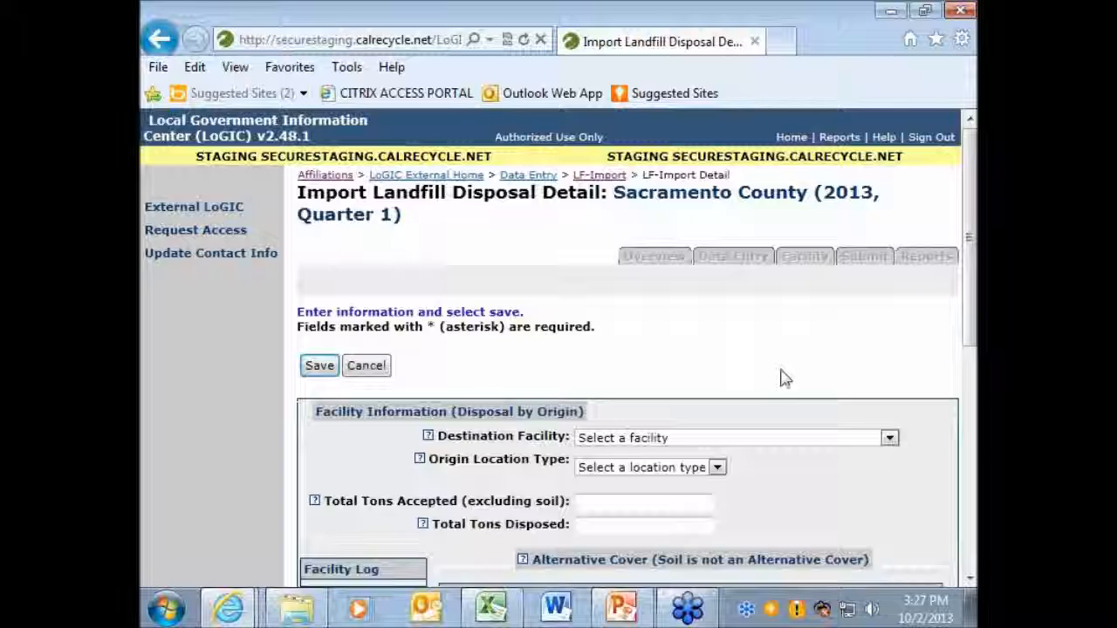
scroll(781, 377, "down", 3)
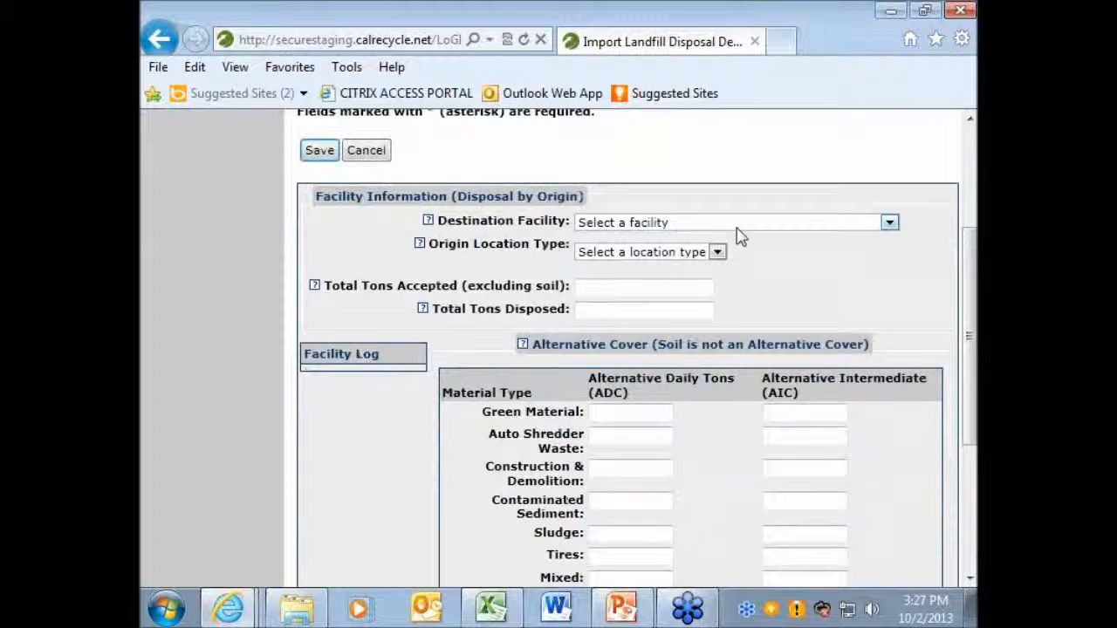
left_click(738, 220)
left_click(710, 253)
scroll(616, 338, "down", 2)
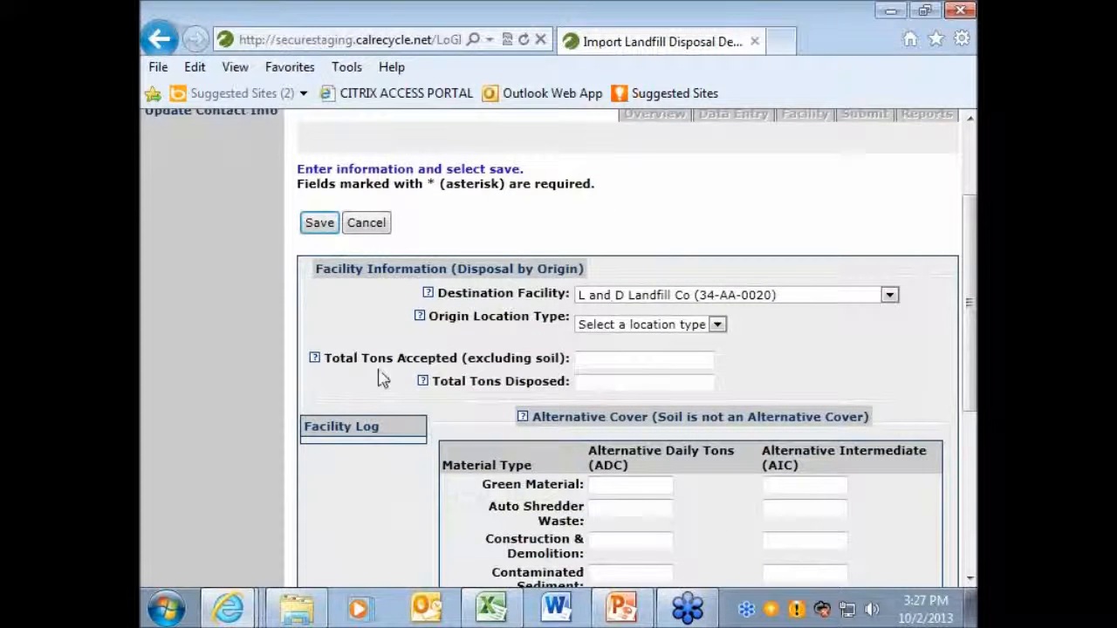
- Set the import record's Origin Location Type to Indian Country and its State of Origin to California
left_click(653, 333)
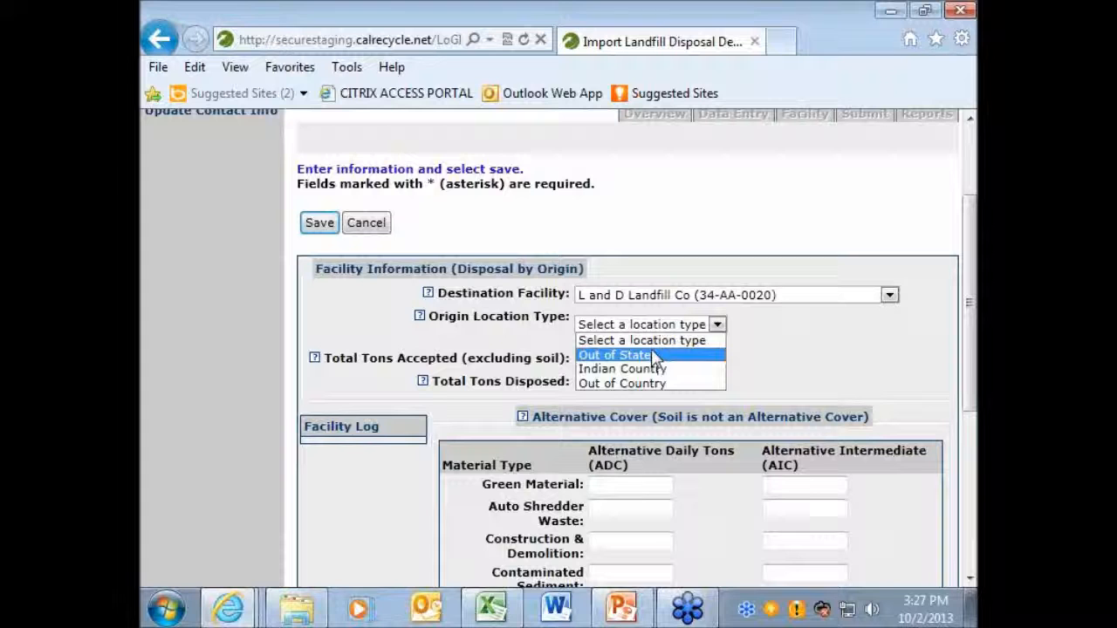
left_click(661, 367)
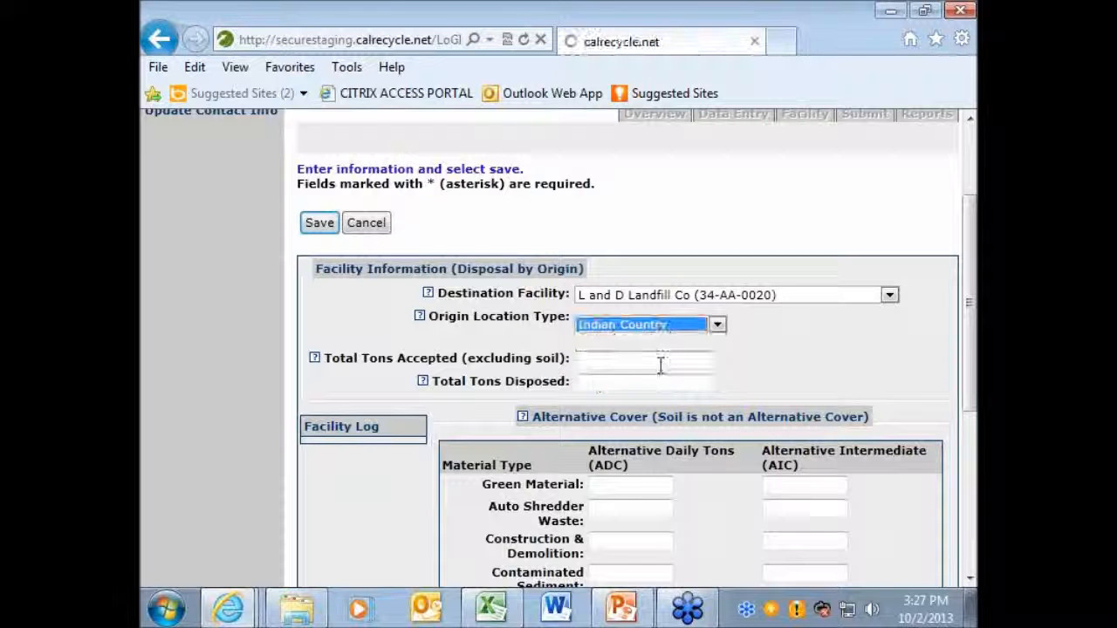
scroll(610, 288, "down", 3)
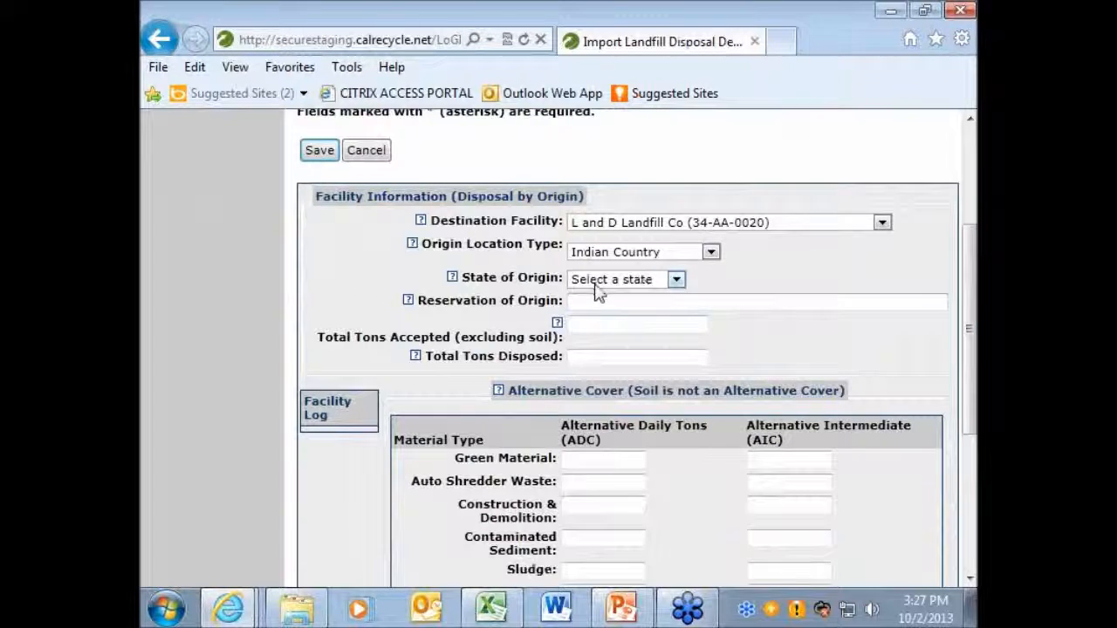
left_click(615, 279)
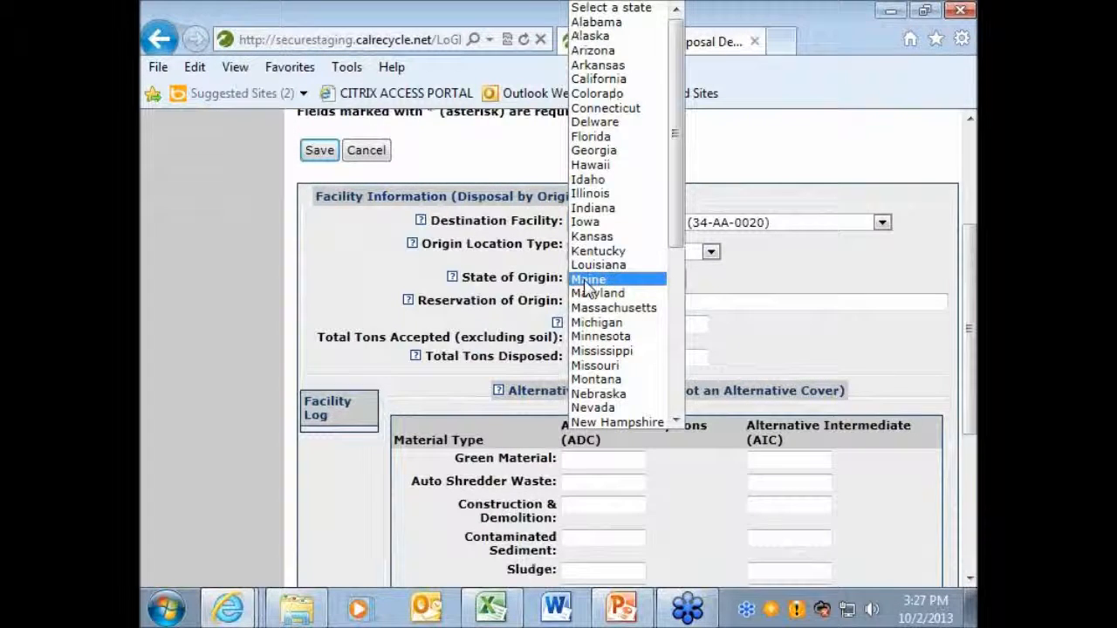
left_click(587, 85)
scroll(629, 349, "down", 3)
- Look up Redhawk and Mission among the suggested entries for the Reservation of Origin
left_click(621, 375)
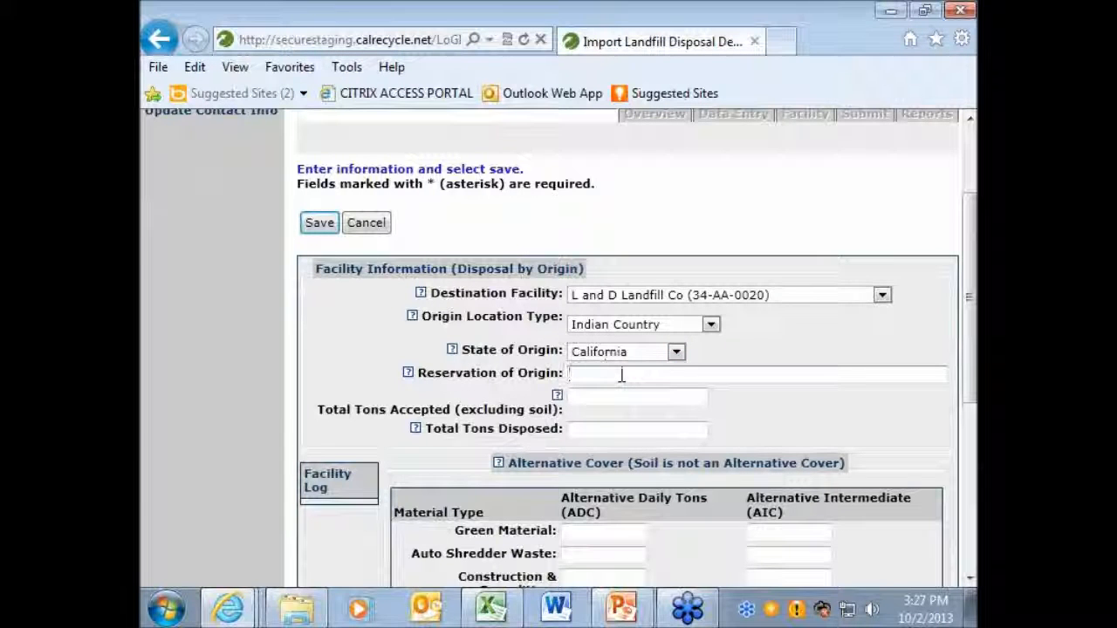
type("Ri")
type("edhawk")
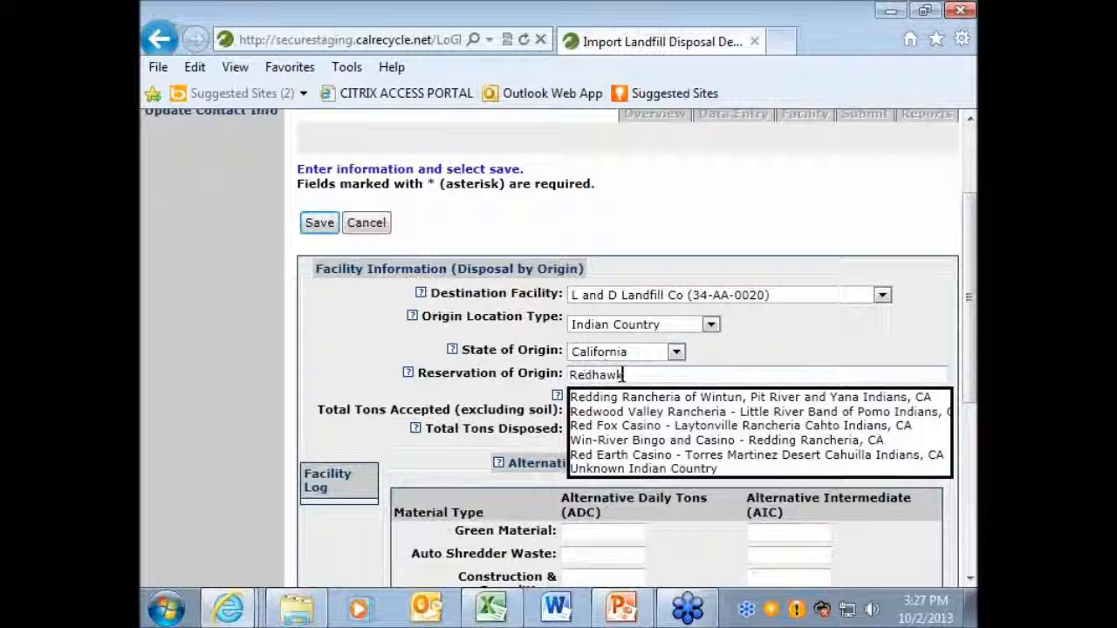
type("s")
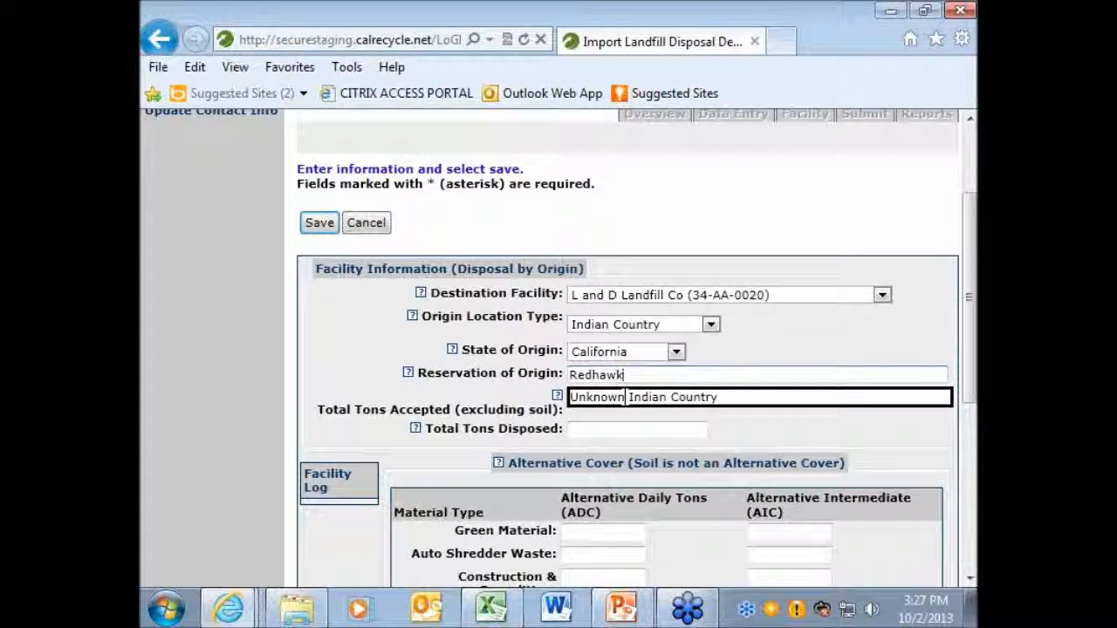
key("BackSpace")
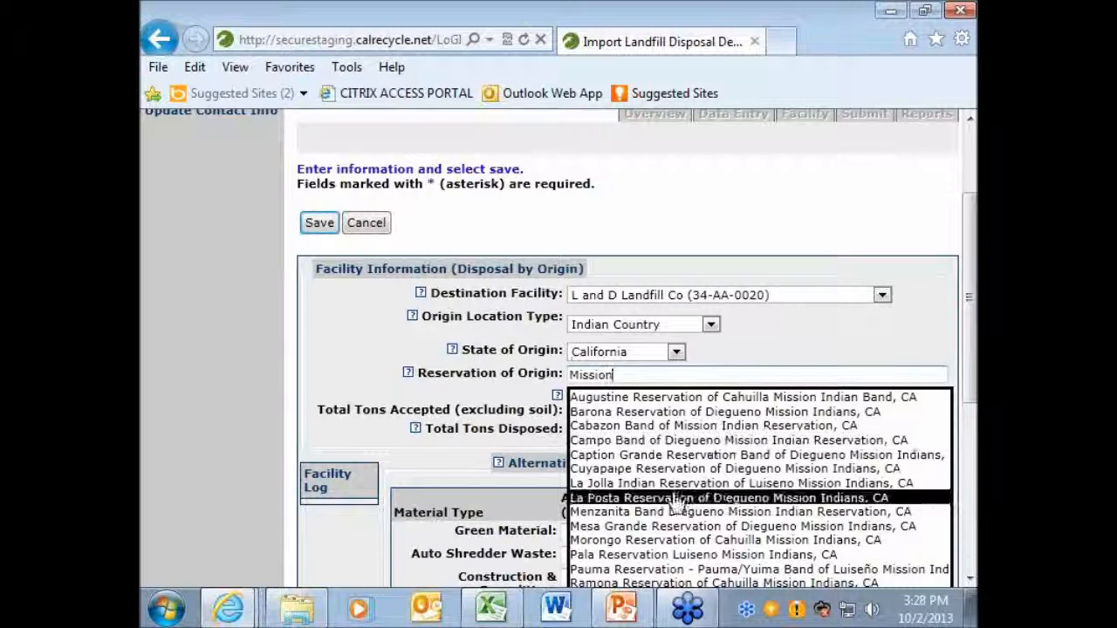
- Replace the Reservation of Origin search text with Redhawk and choose the suggested entry Unknown Indian Country
left_click_drag(628, 375, 561, 373)
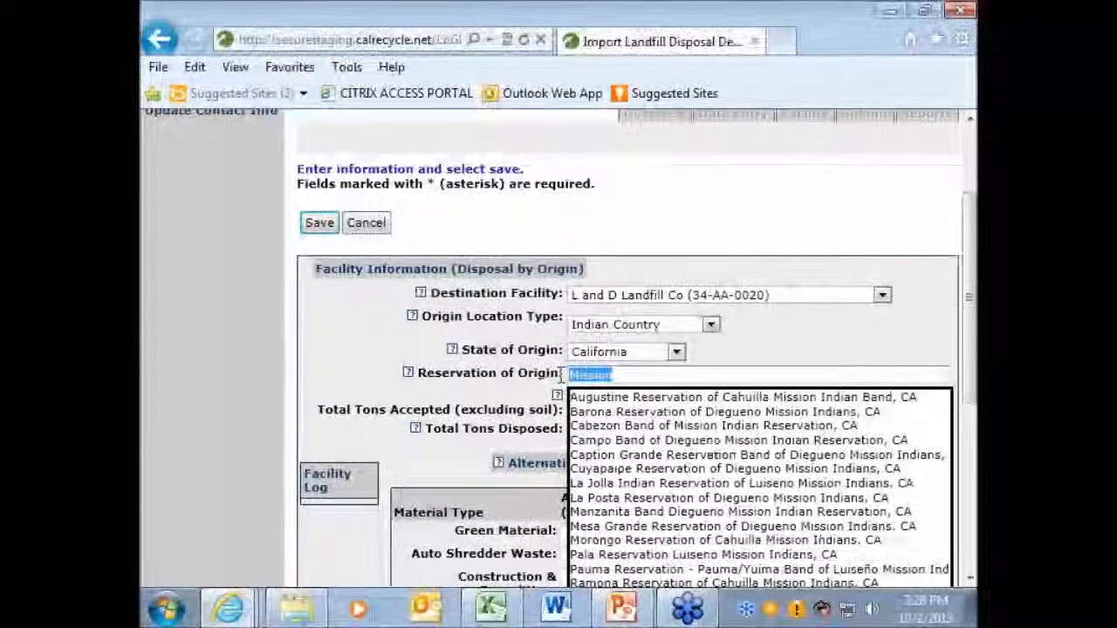
type("Redha")
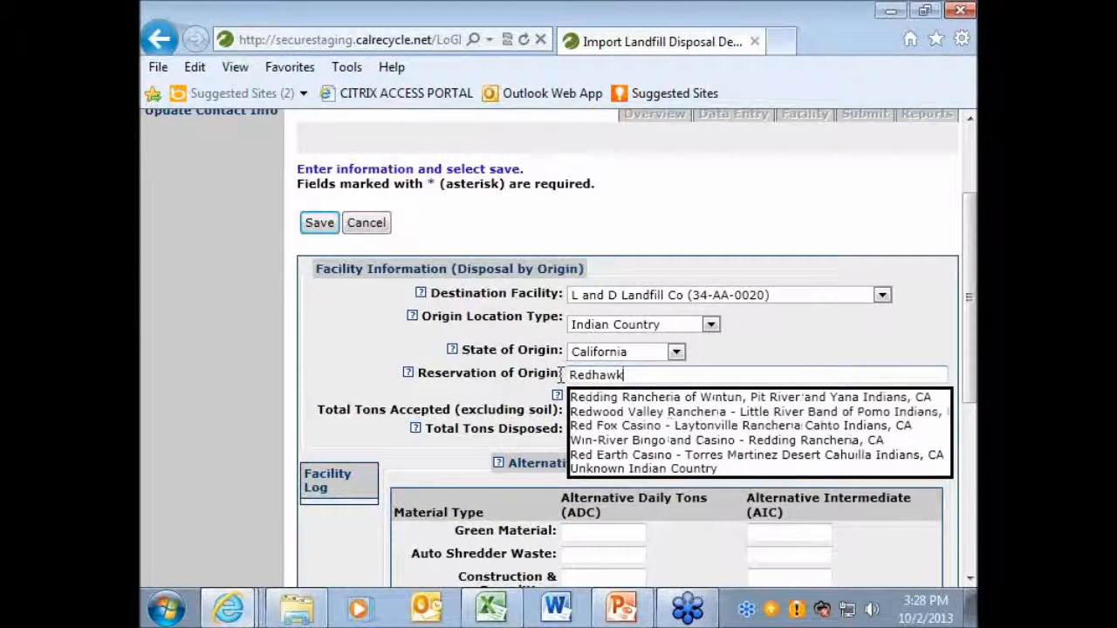
type("wk")
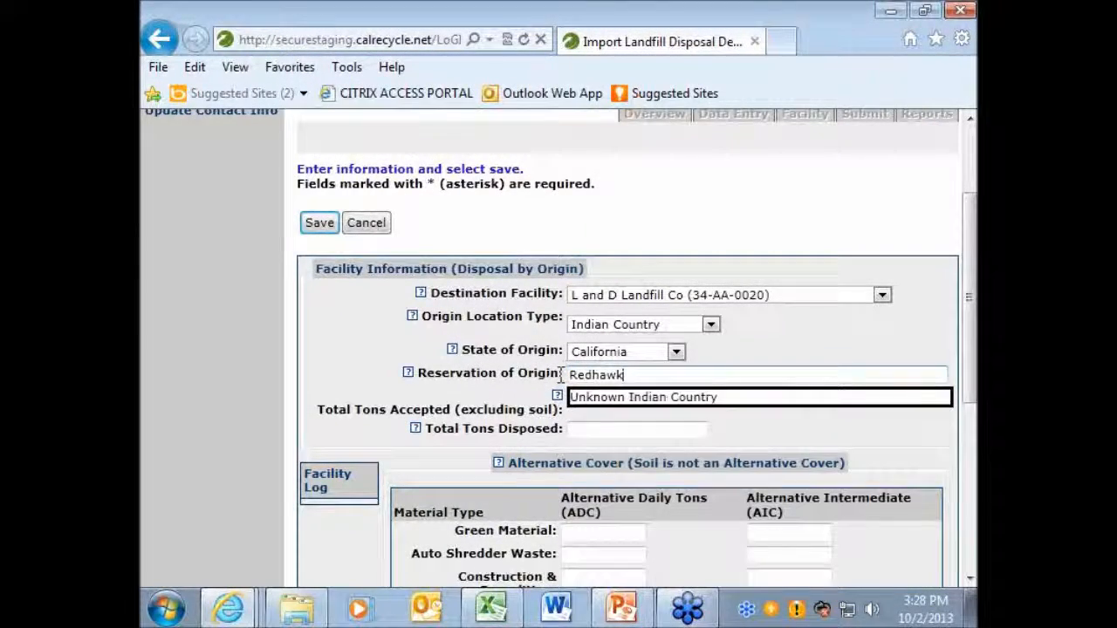
left_click(600, 398)
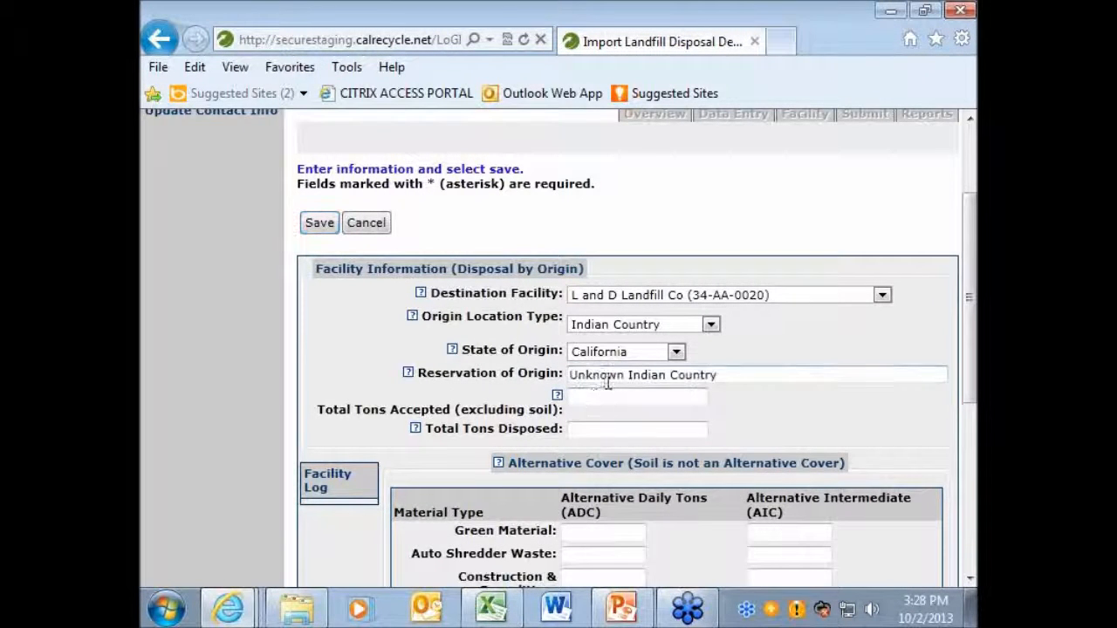
- Enter 50 total tons accepted and 50 total tons disposed for the import record, and save it
left_click(616, 394)
type("50")
left_click(634, 430)
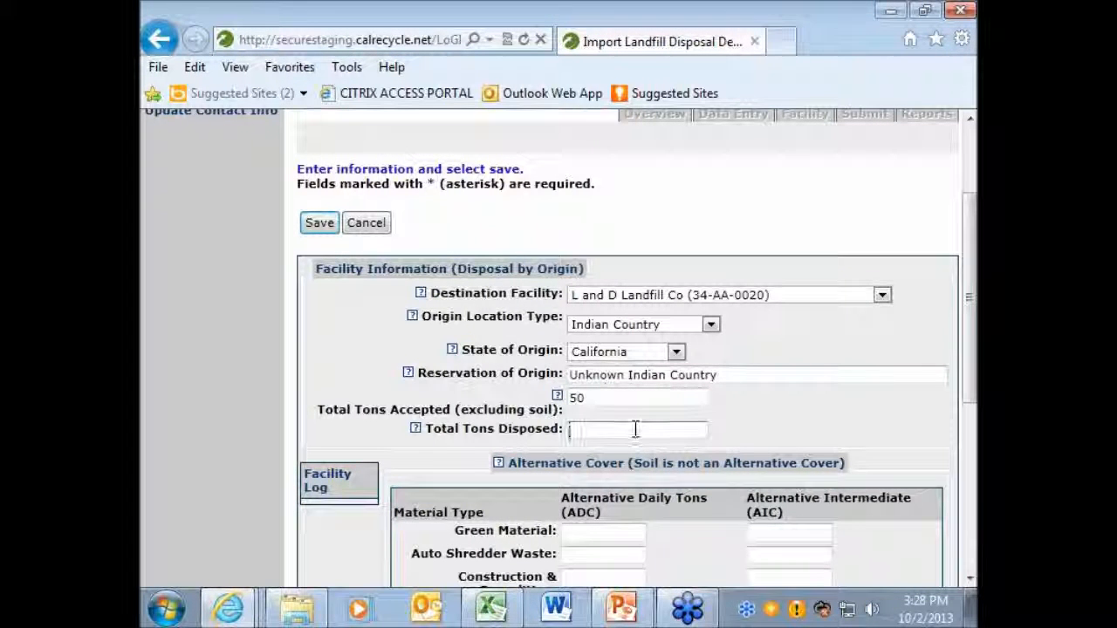
type("50")
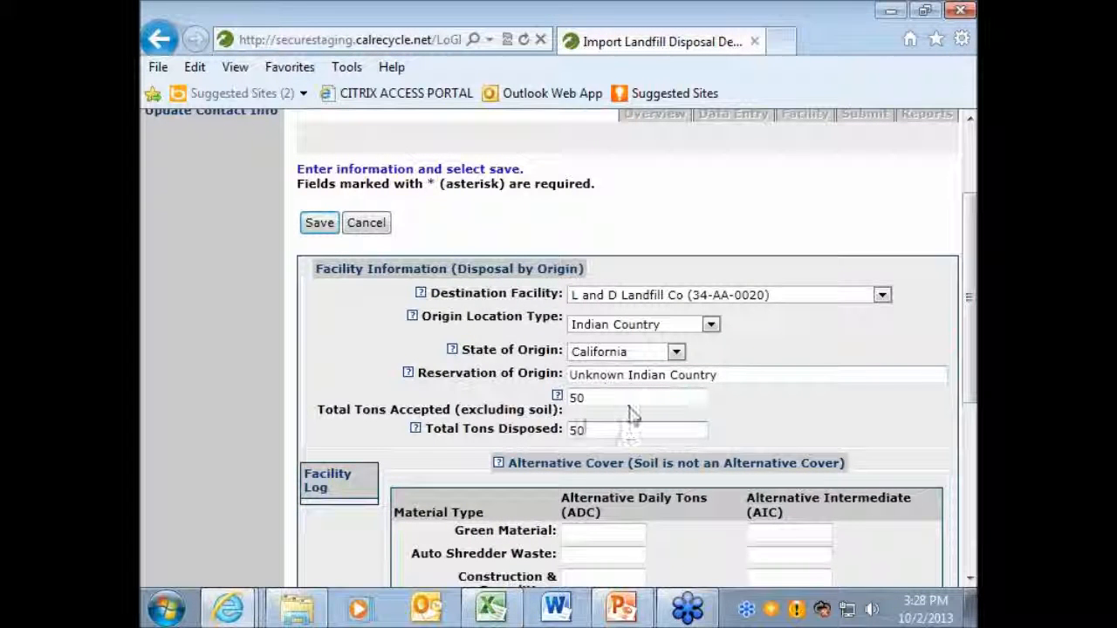
scroll(633, 415, "down", 3)
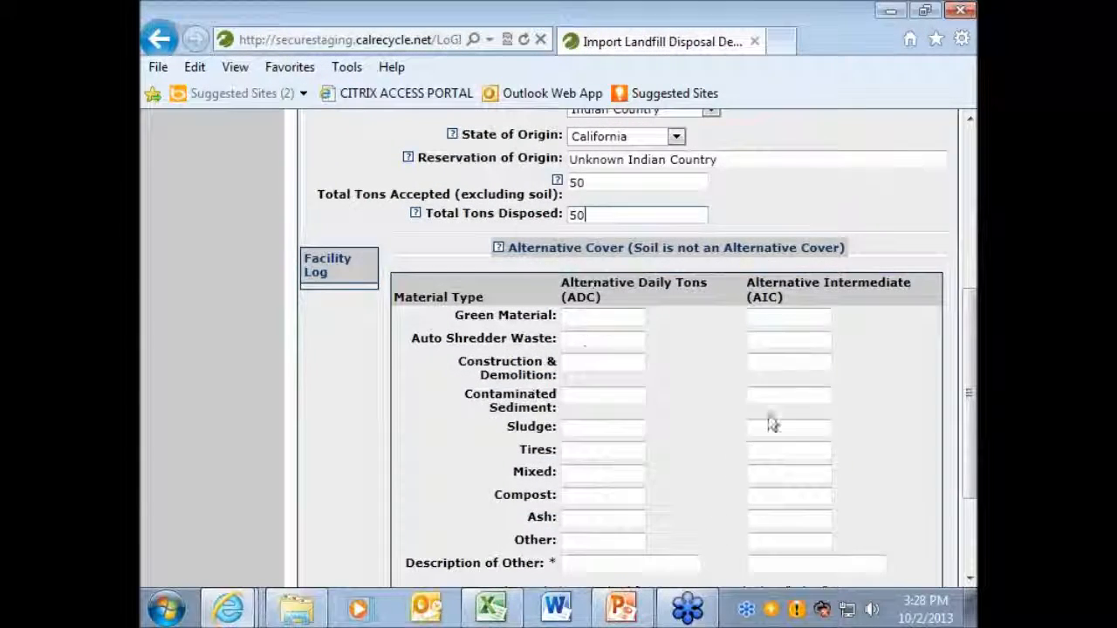
scroll(724, 392, "down", 2)
scroll(540, 441, "up", 1)
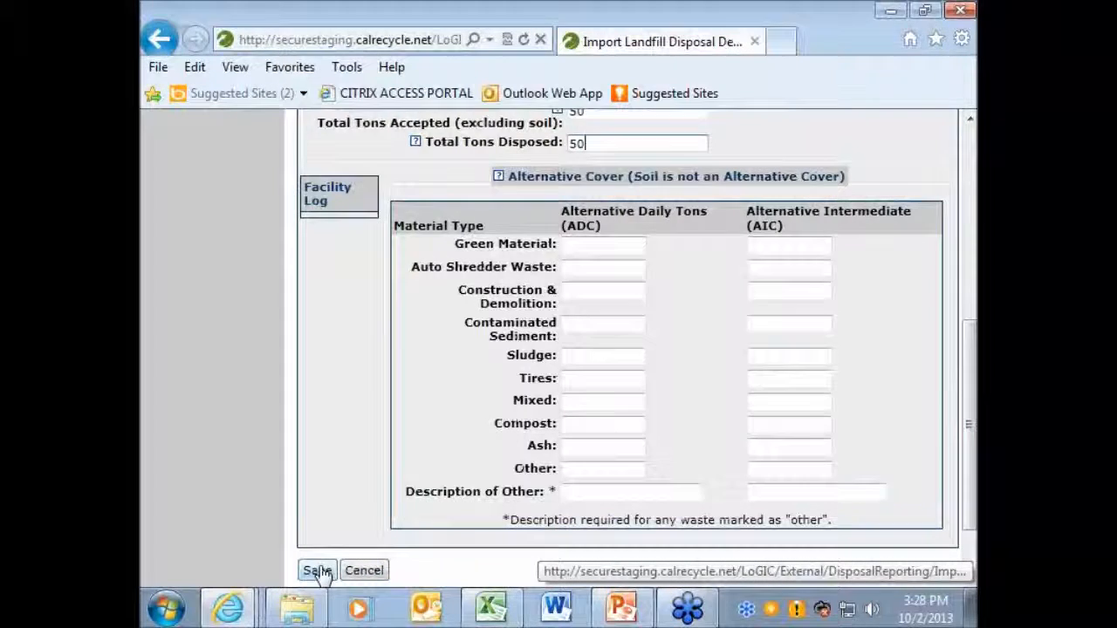
left_click(319, 572)
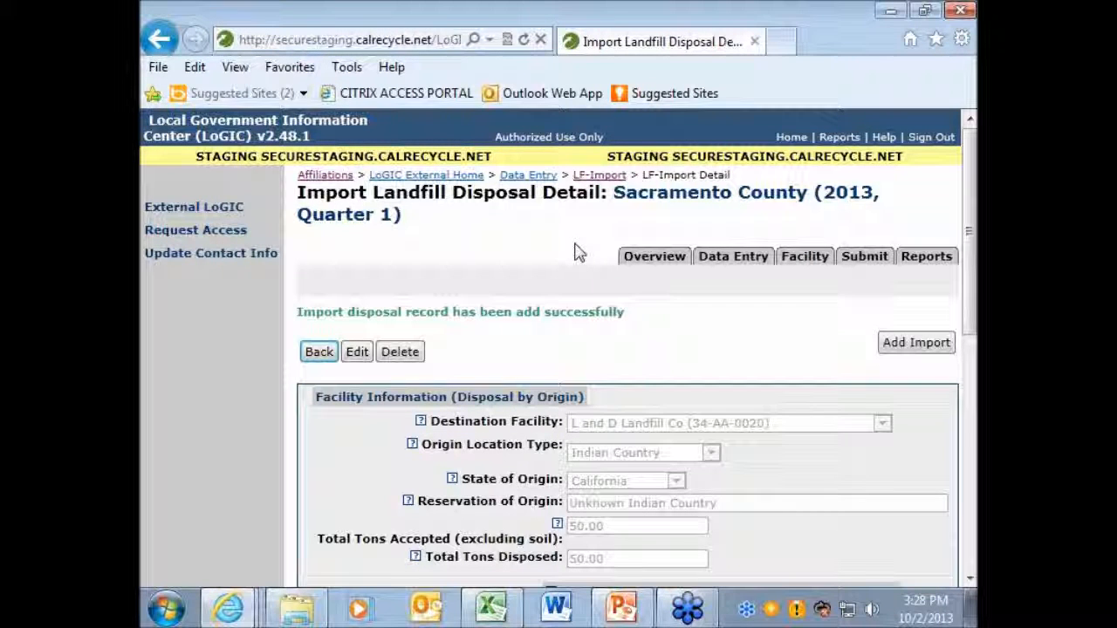
- Open the solid waste export records from the Quarterly Data Summary and start a new export record
left_click(736, 266)
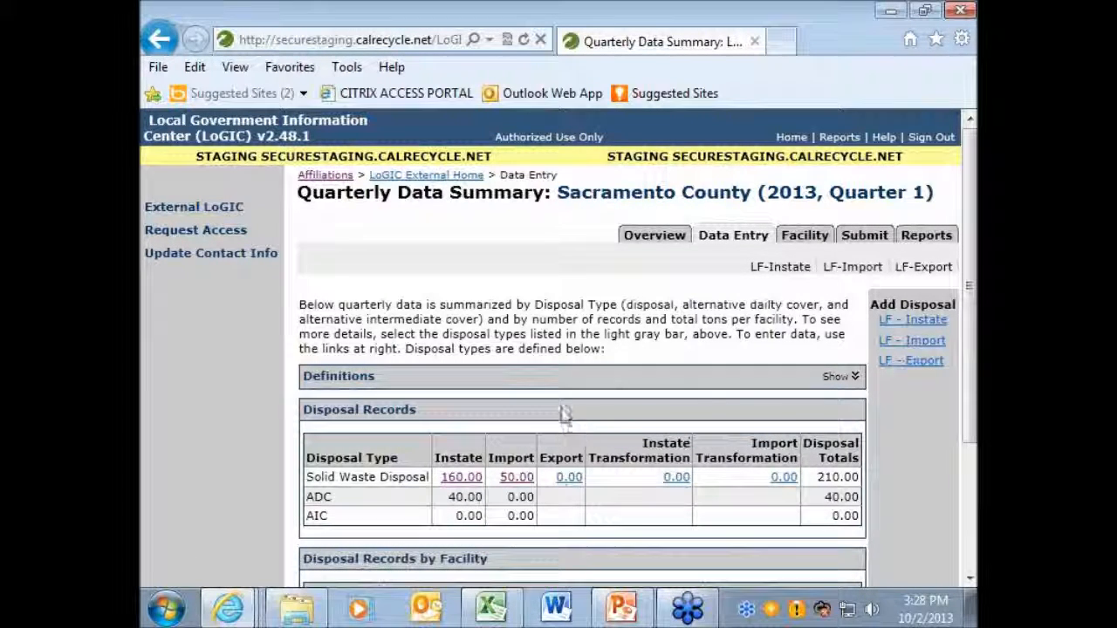
left_click(568, 480)
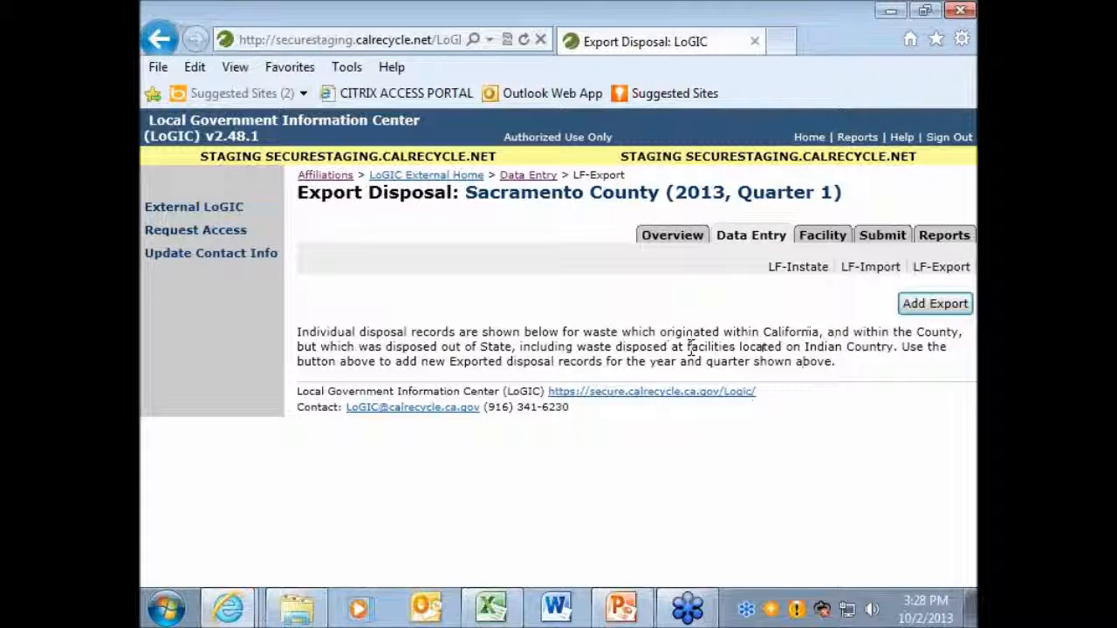
left_click(916, 303)
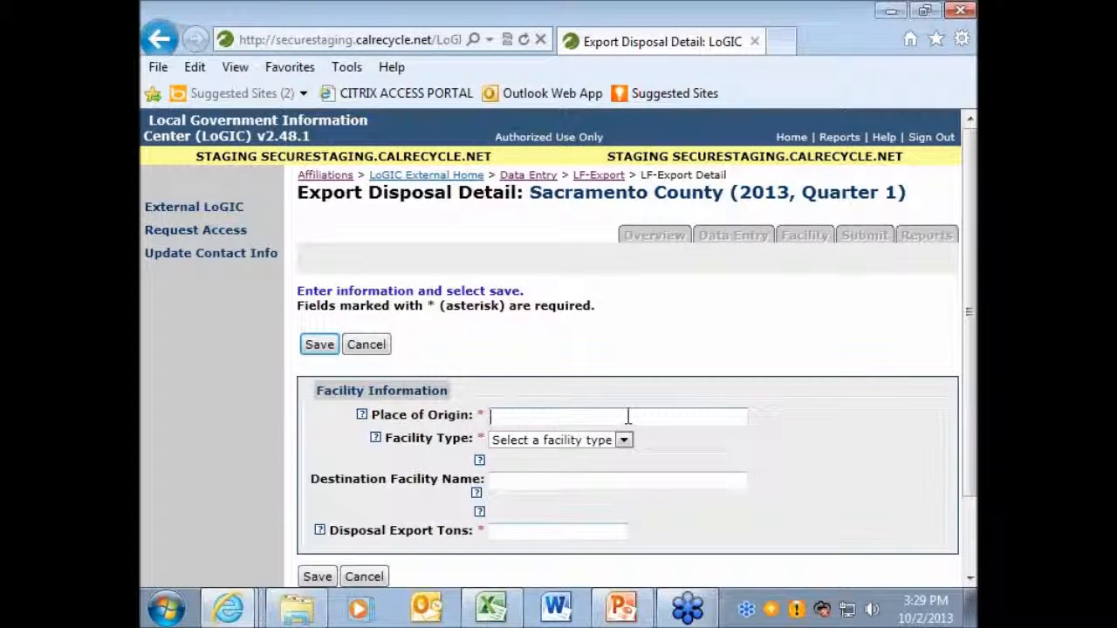
- Set the export record's Place of Origin to the suggested entry Citrus Heights and its Facility Type to Out of State
type("Cit")
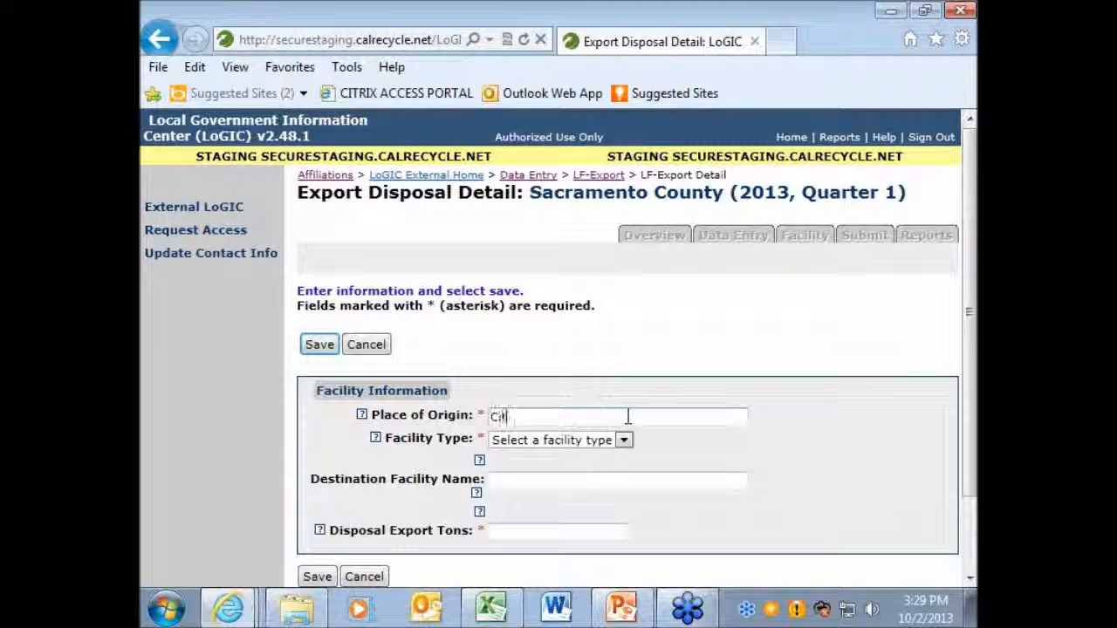
type("rus")
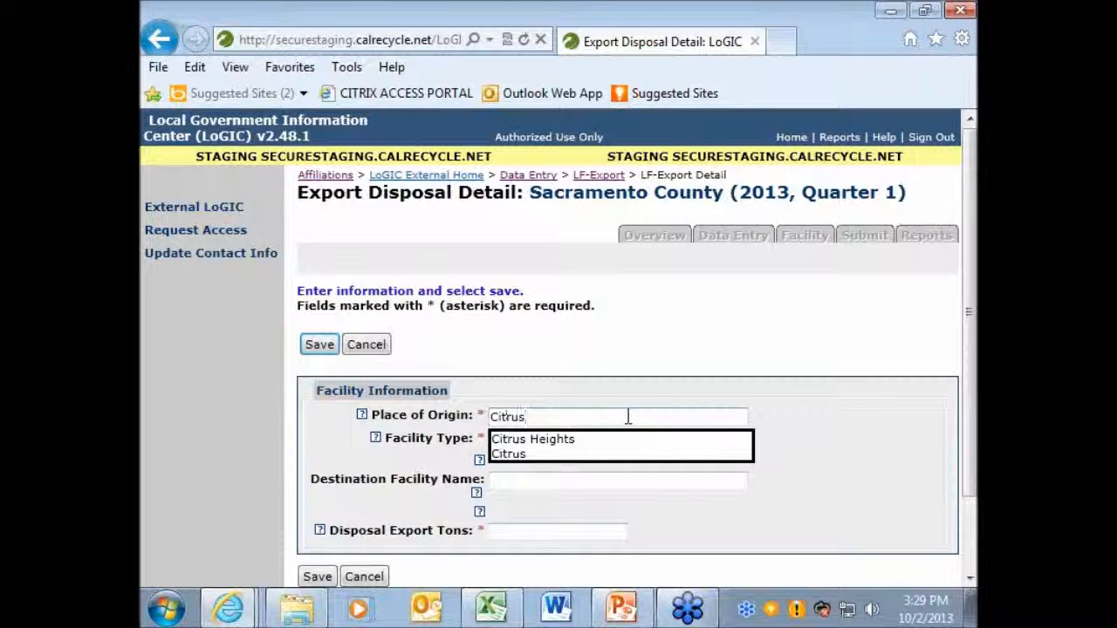
left_click(583, 440)
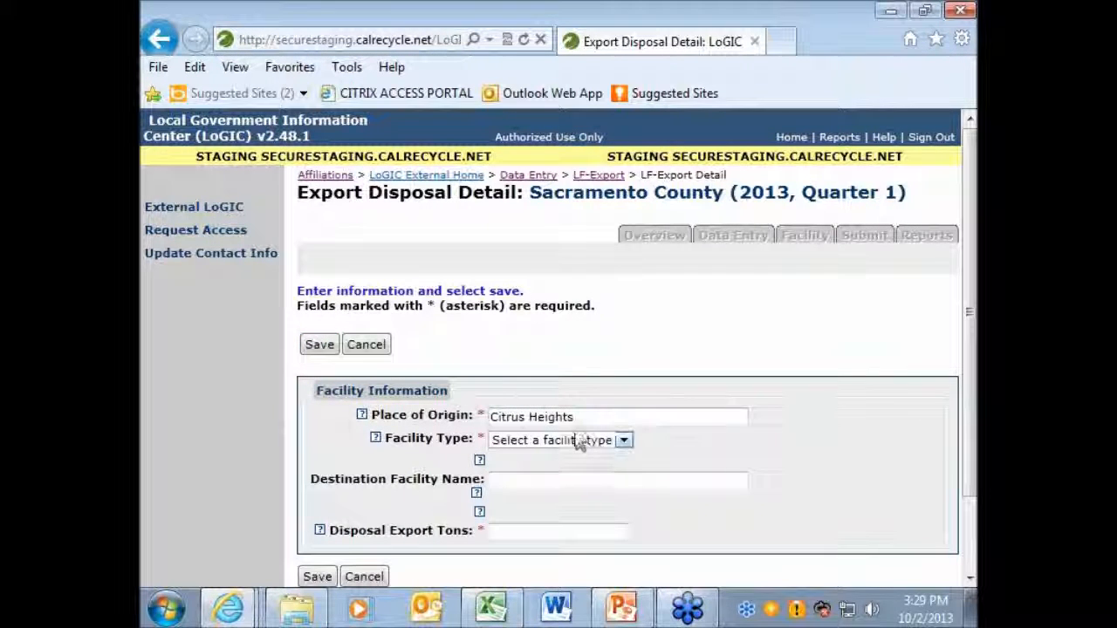
left_click(624, 440)
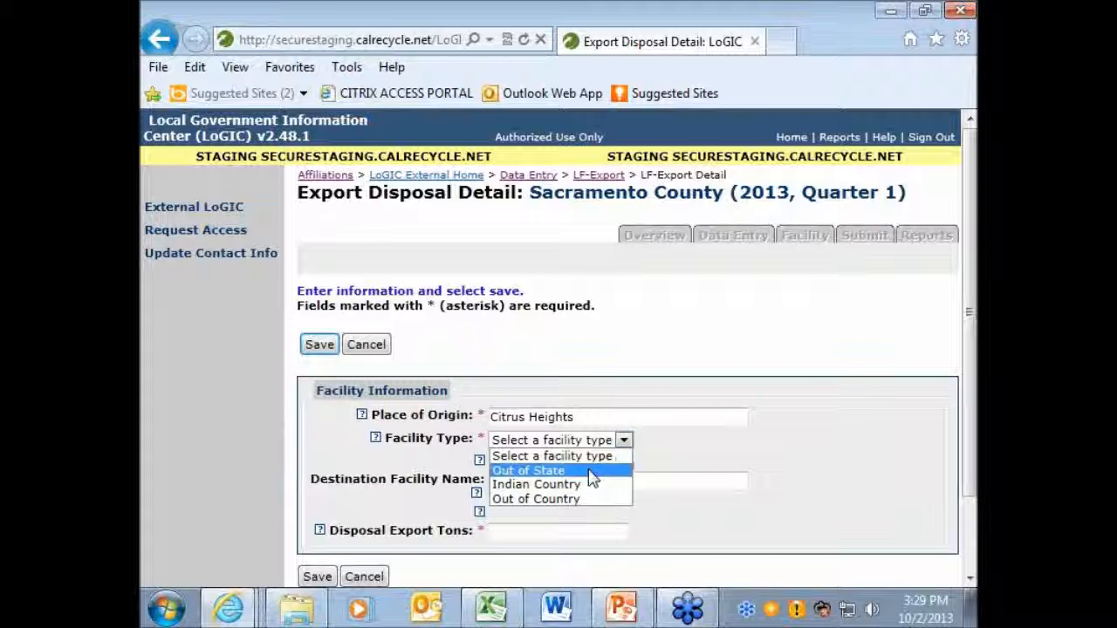
left_click(591, 475)
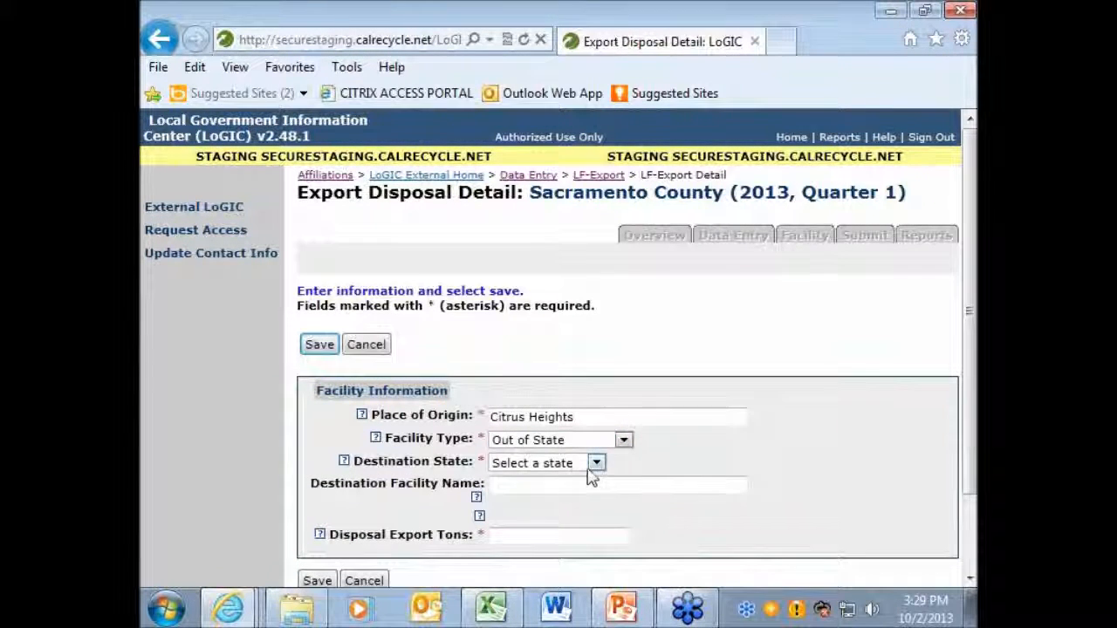
- Set the Destination State to Nevada and the Destination Facility Name to the suggested Lockwood Regional Landfill, NV
left_click(596, 463)
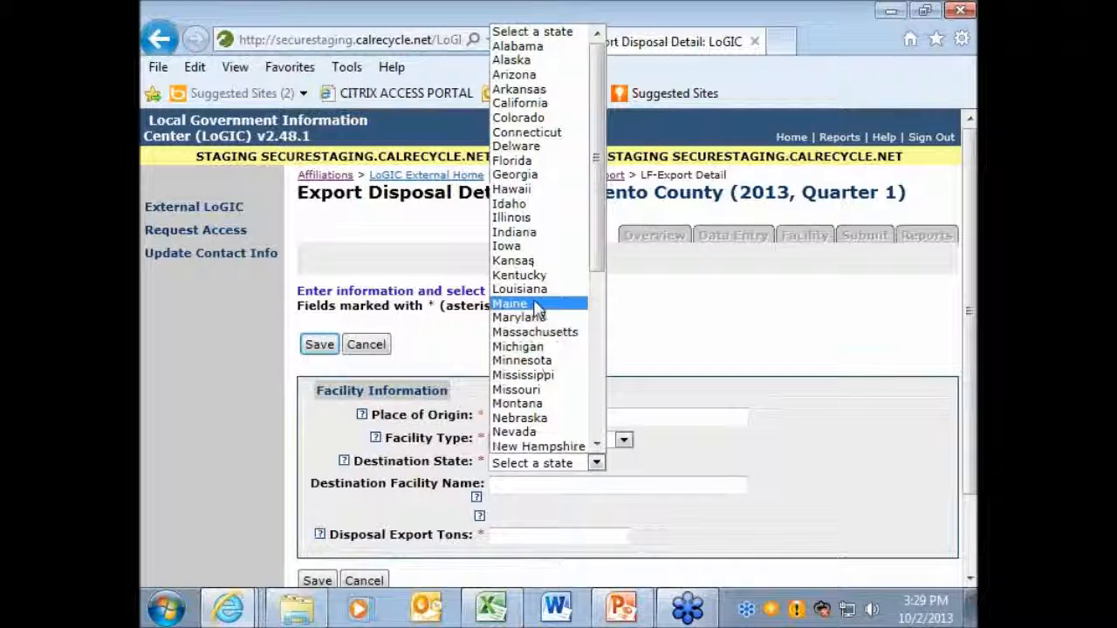
left_click(520, 432)
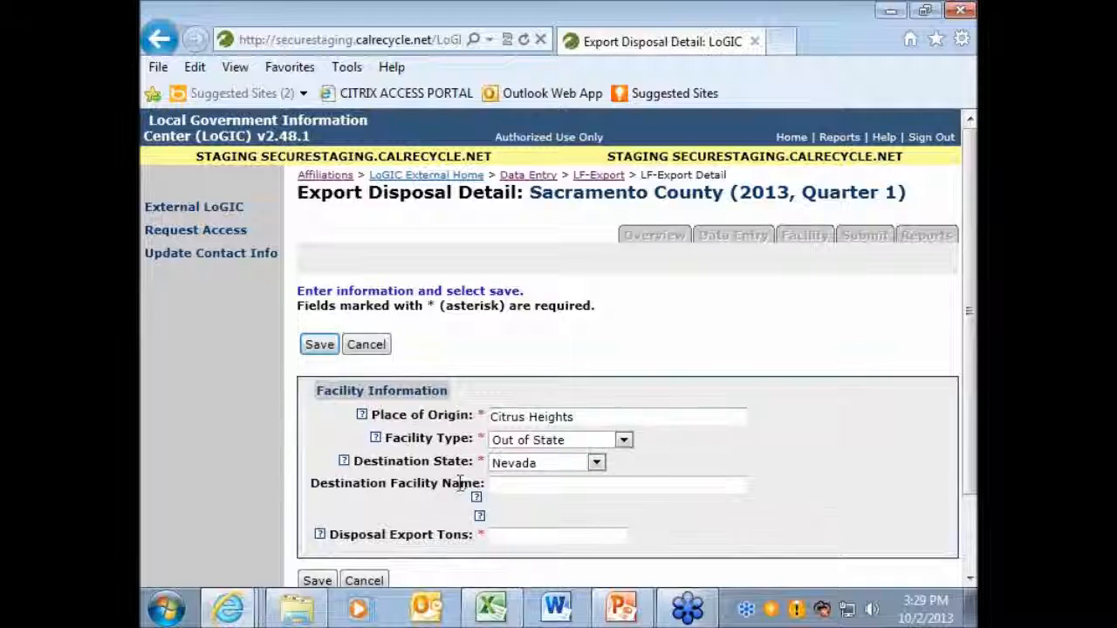
left_click(508, 487)
type("Lock")
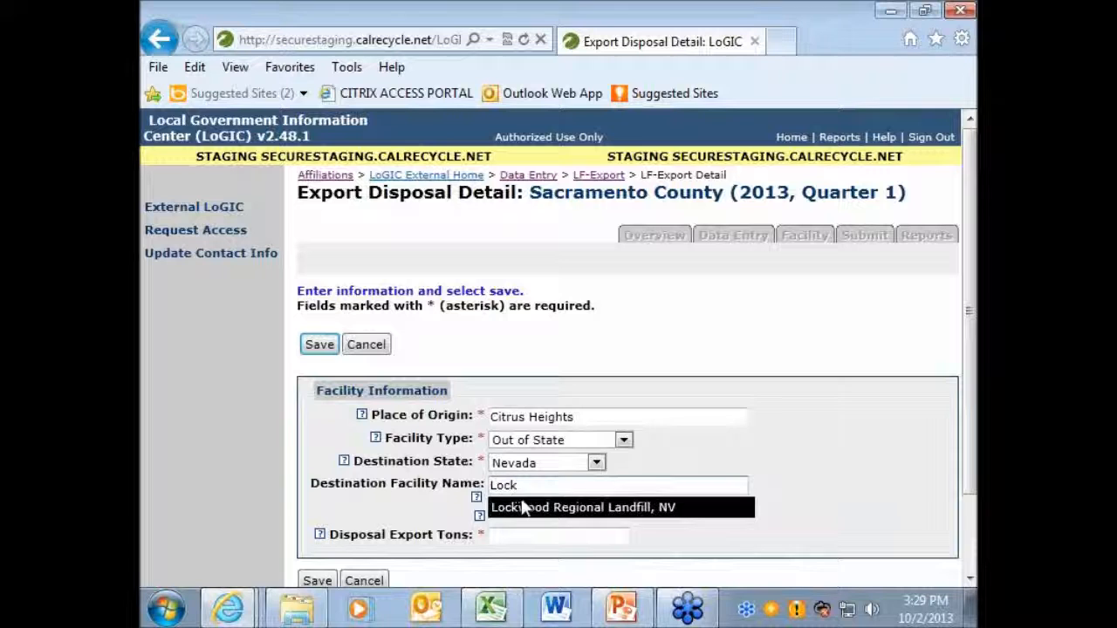
left_click(599, 507)
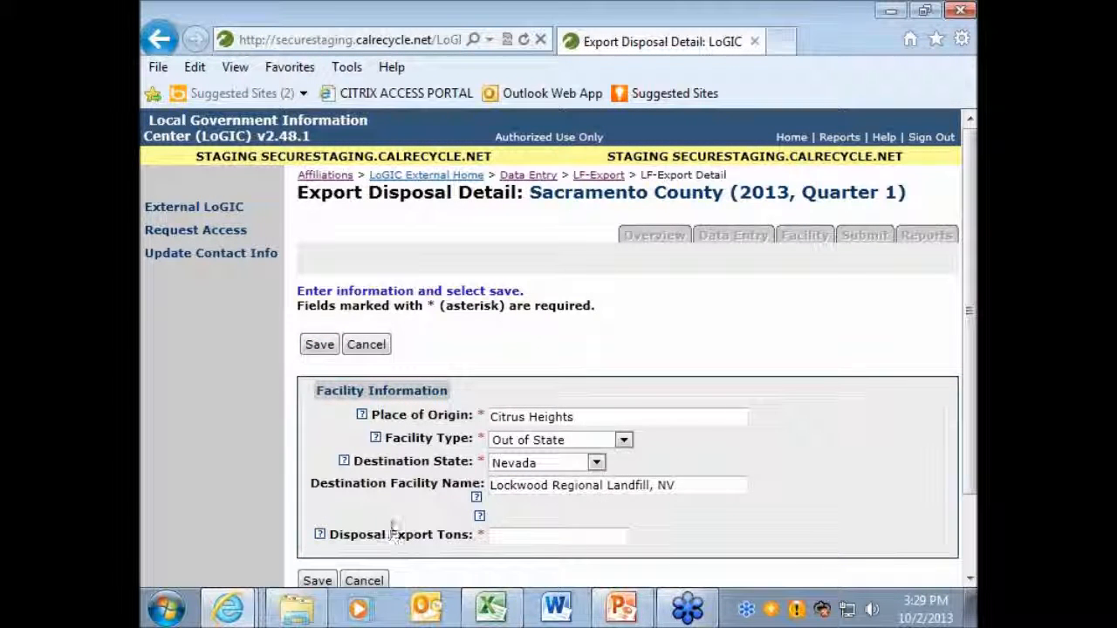
- Enter 50 disposal export tons, save the export record, and return to the Quarterly Data Summary
left_click(524, 536)
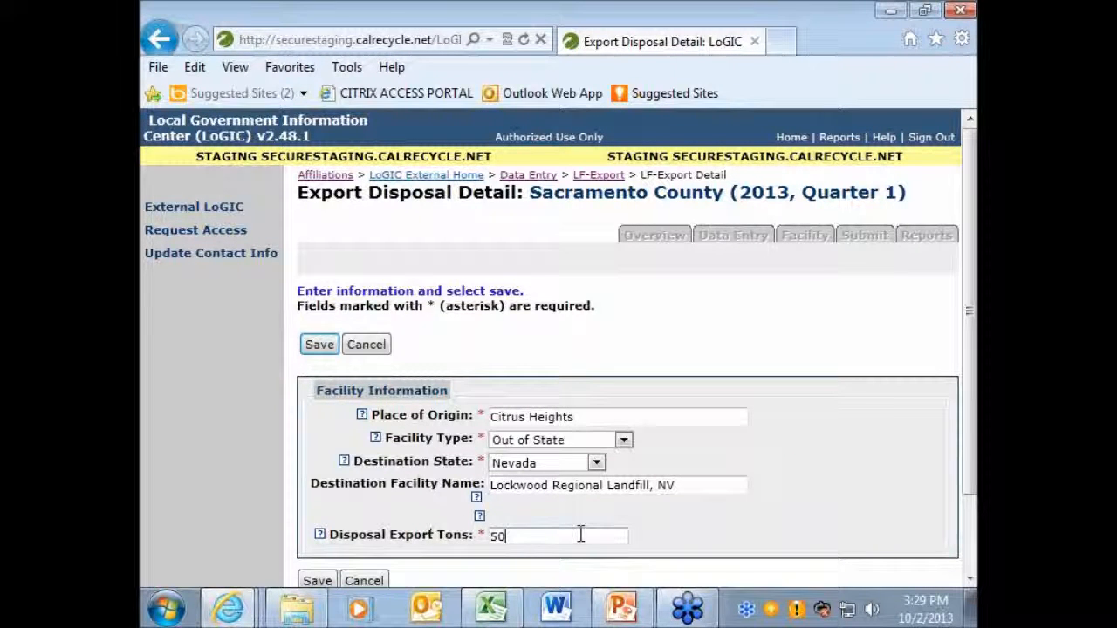
left_click(320, 345)
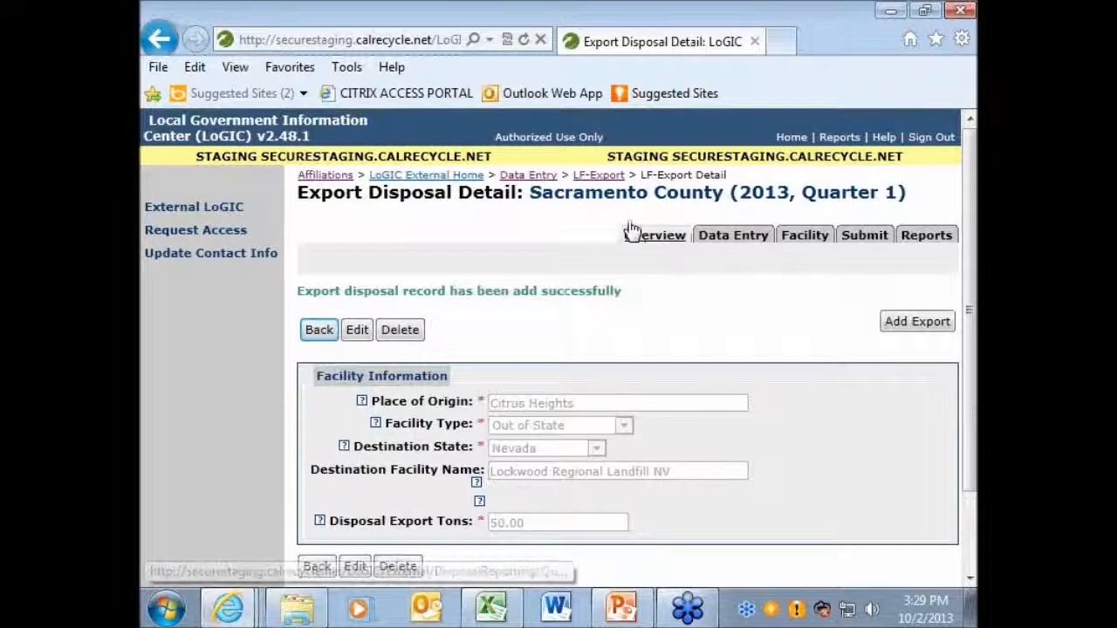
left_click(726, 245)
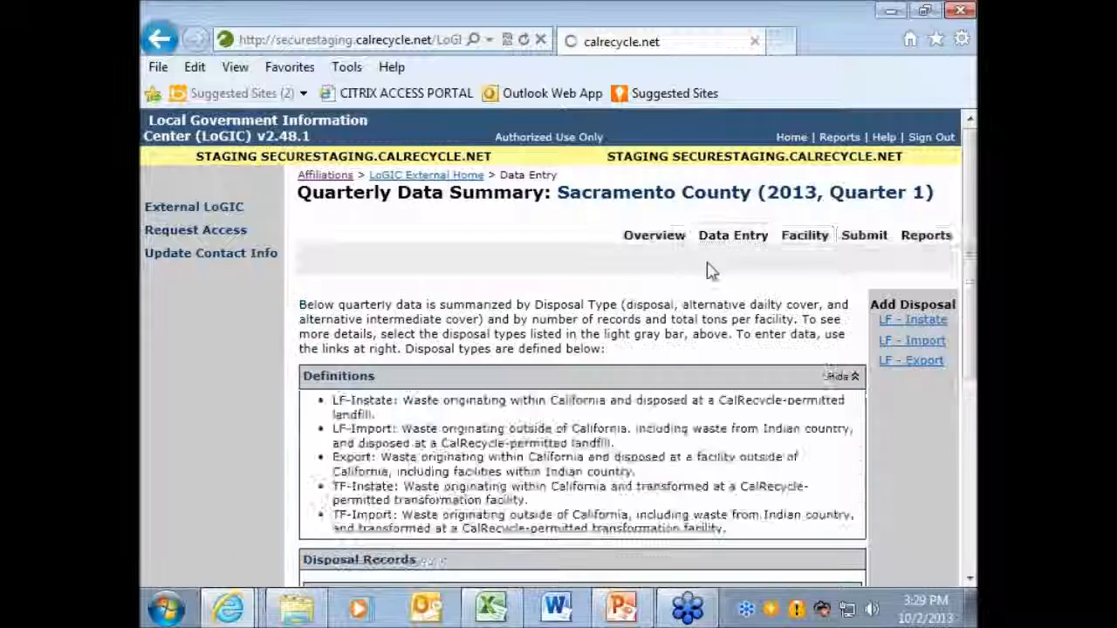
- Examine the Quarterly Data Summary's disposal records by type and by facility, and expand and collapse its Definitions section
scroll(531, 299, "down", 3)
scroll(479, 307, "down", 1)
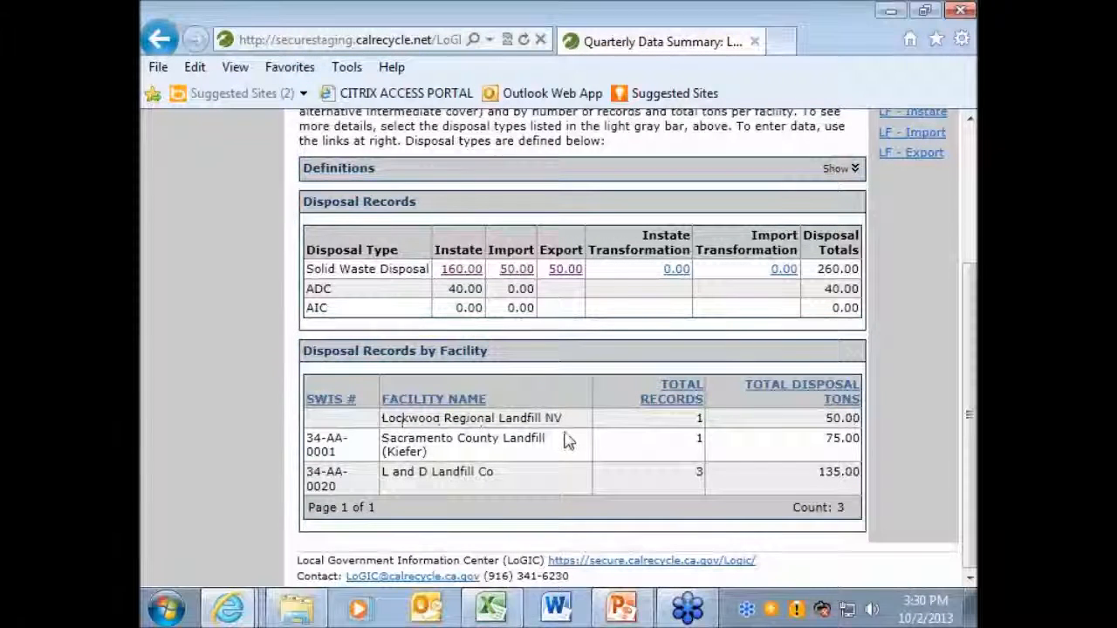
scroll(583, 509, "up", 4)
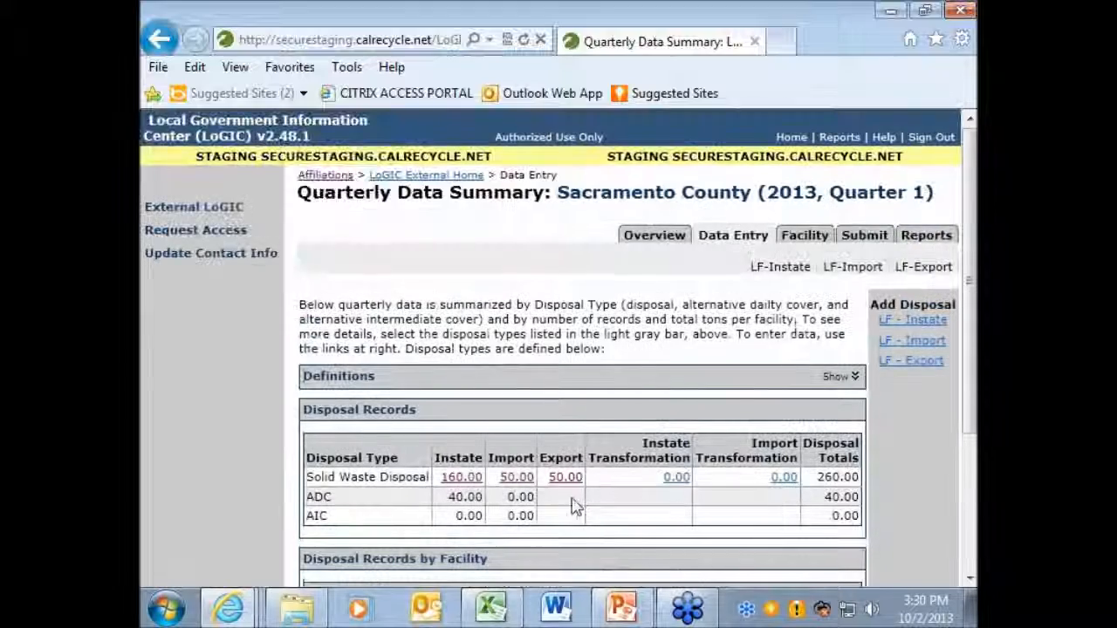
left_click(861, 385)
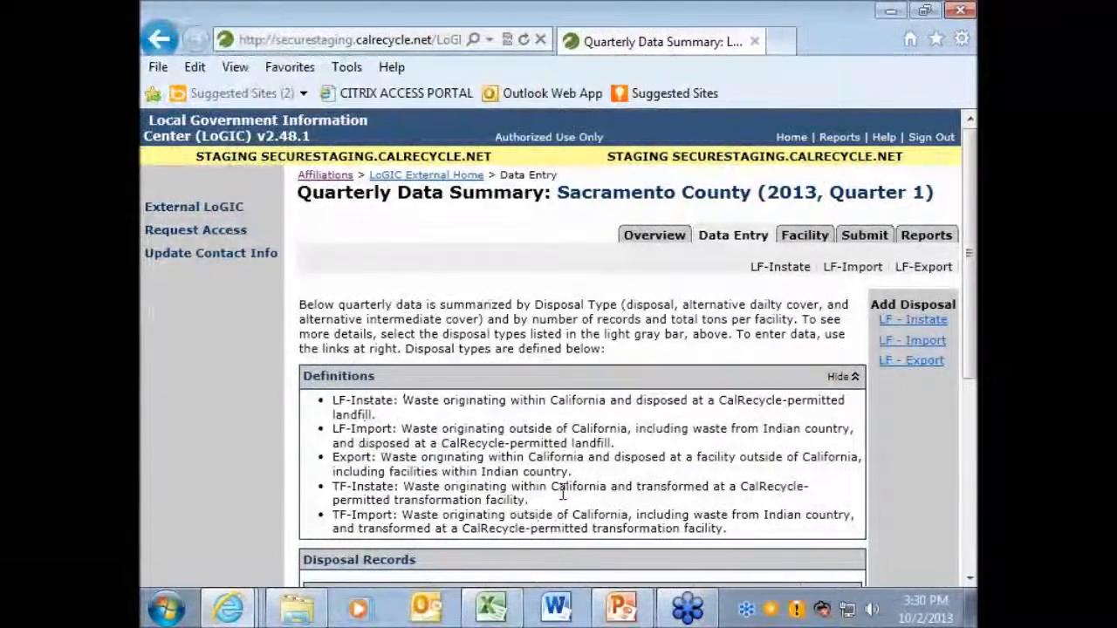
left_click(755, 382)
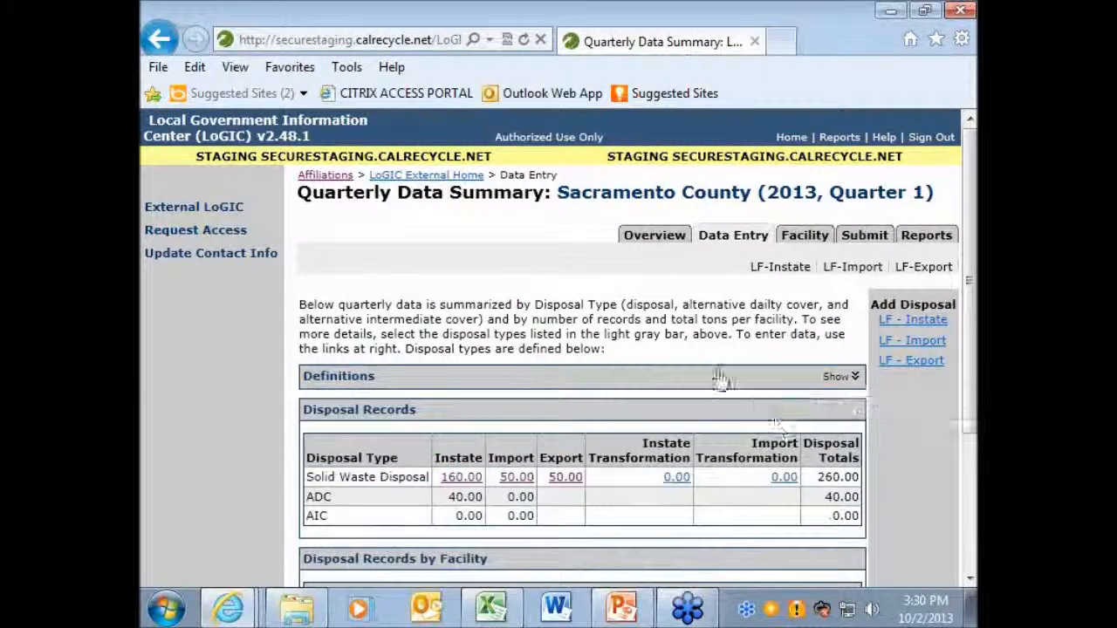
- Open the county's Quarterly Disposal Overview and examine the Part 1 disposal totals and the Part 2 Facility Summaries section
left_click(652, 236)
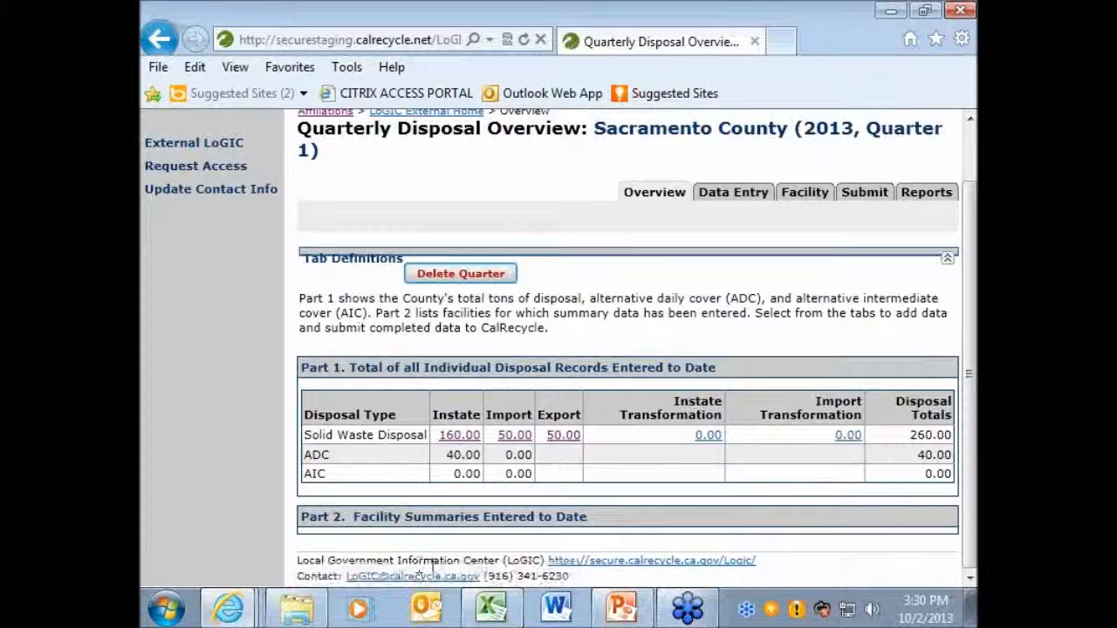
left_click_drag(588, 519, 309, 521)
left_click(338, 520)
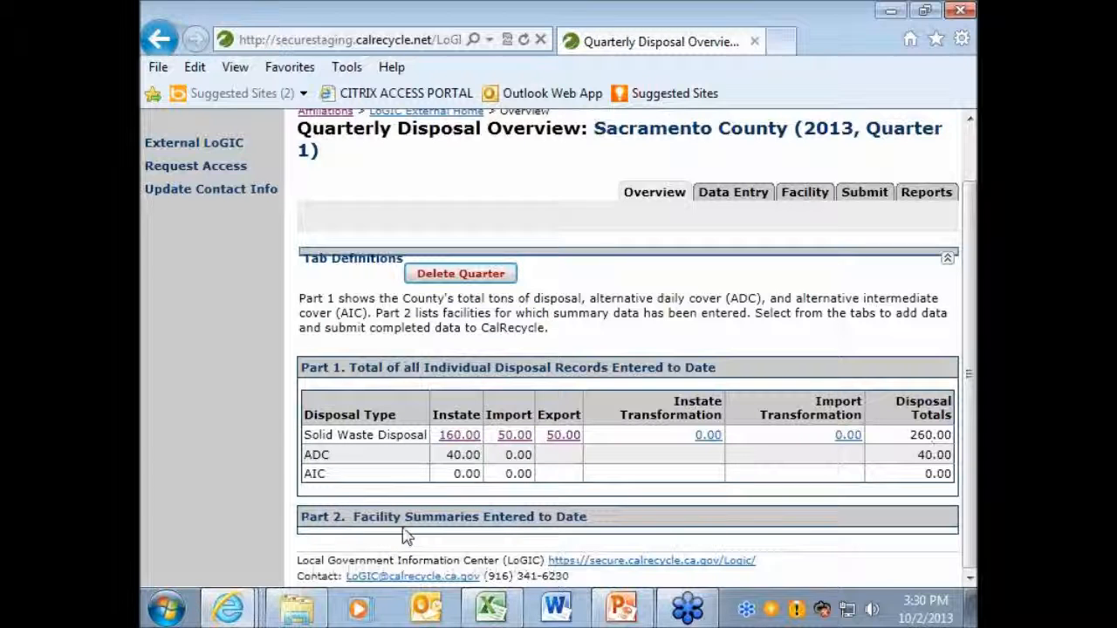